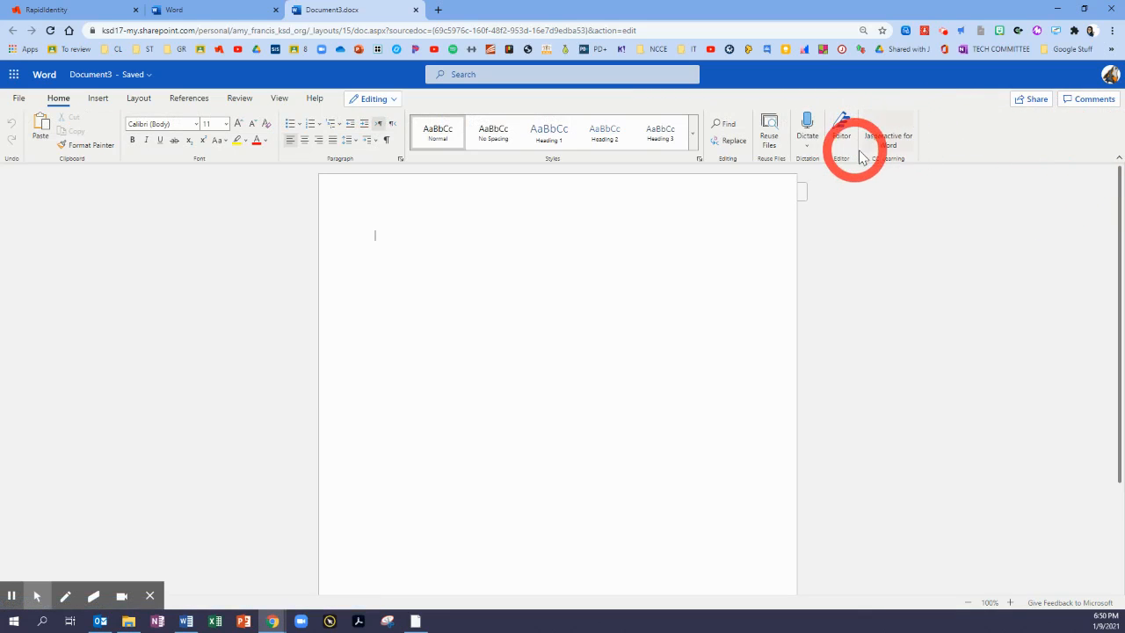
- Switch to the simplified ribbon, open the Jasperactive for Word add-in and get started with it
{"action": "left_click", "coordinate": [888, 139]}
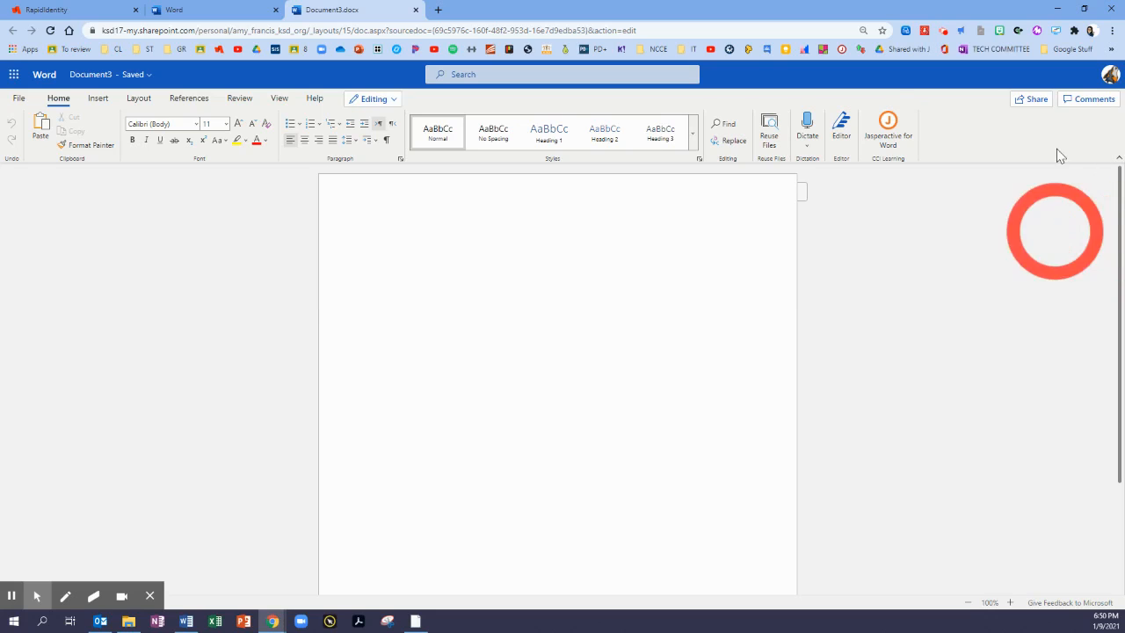
{"action": "left_click", "coordinate": [1119, 157]}
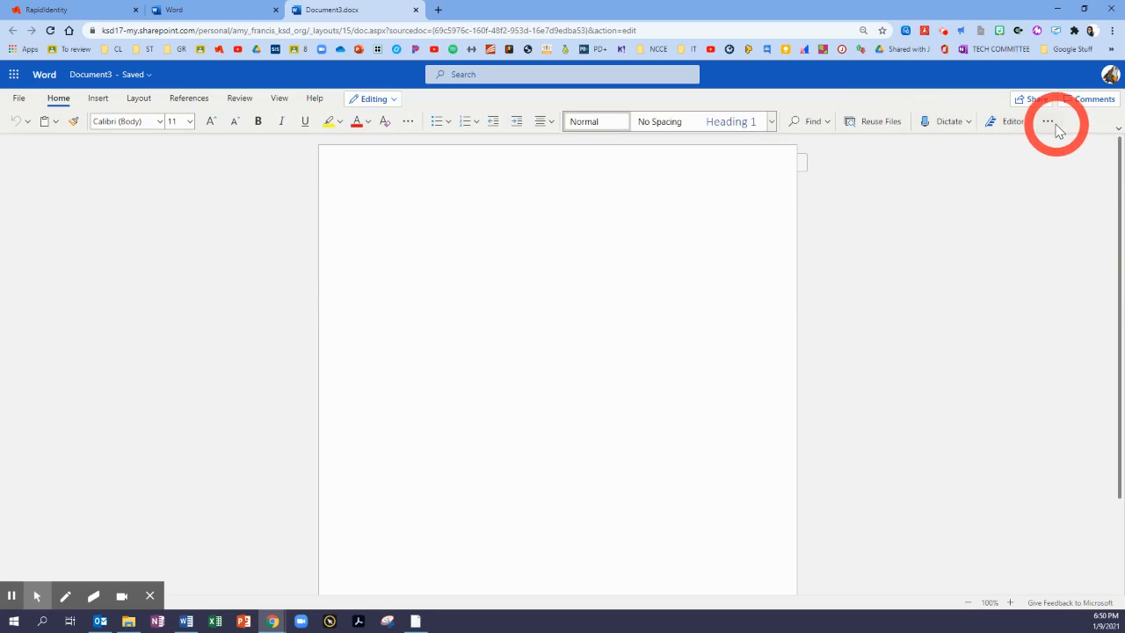
{"action": "left_click", "coordinate": [1048, 120]}
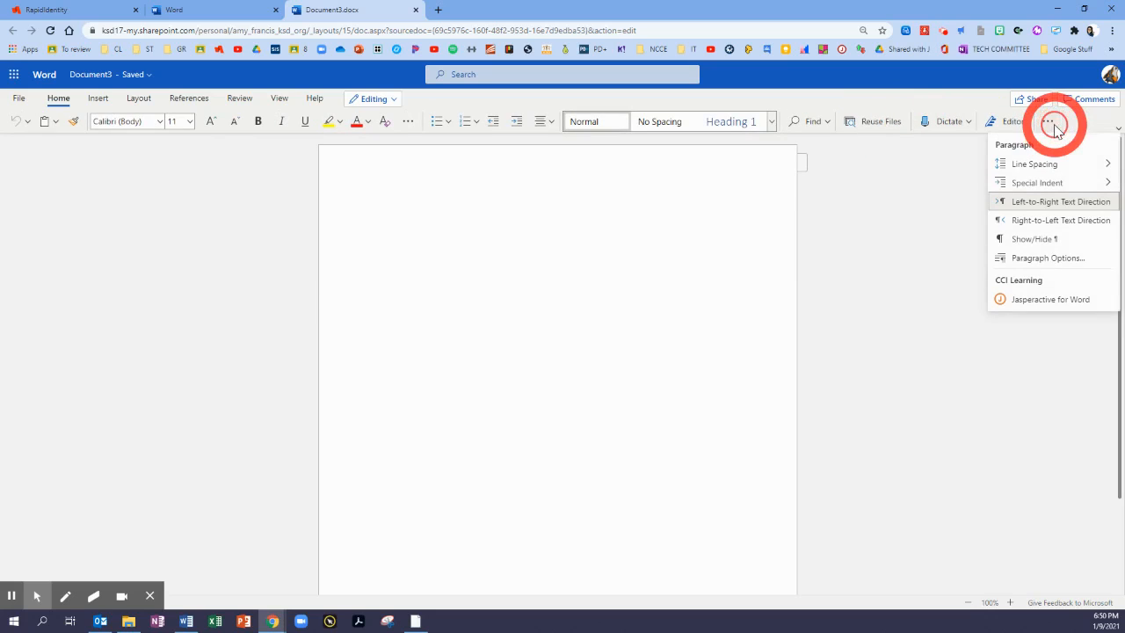
{"action": "left_click", "coordinate": [1022, 303]}
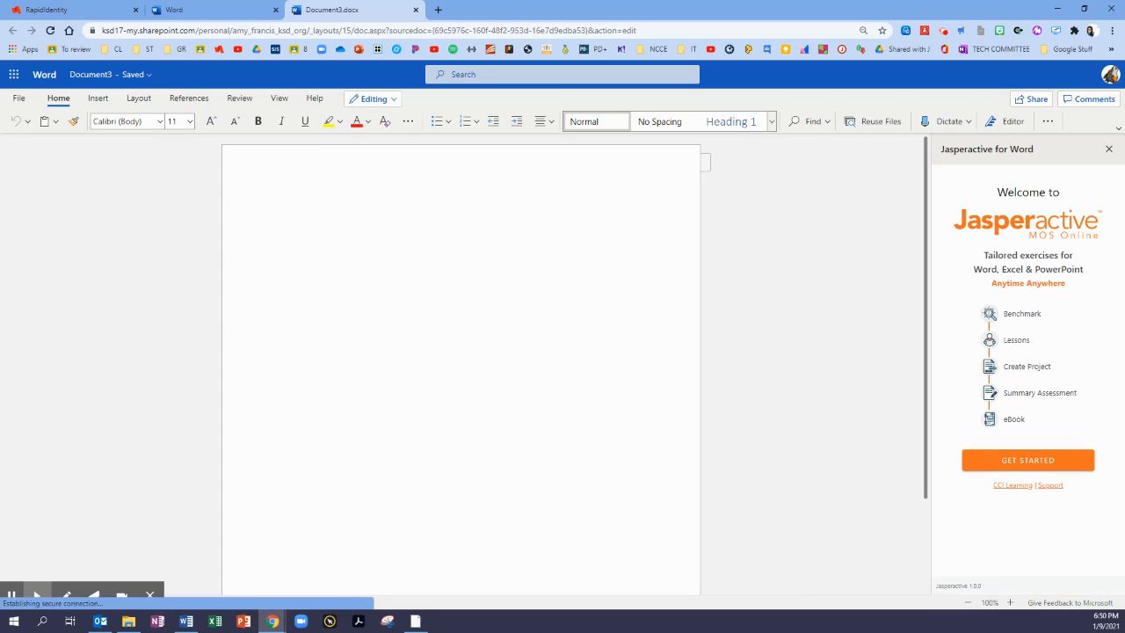
{"action": "left_click", "coordinate": [992, 271]}
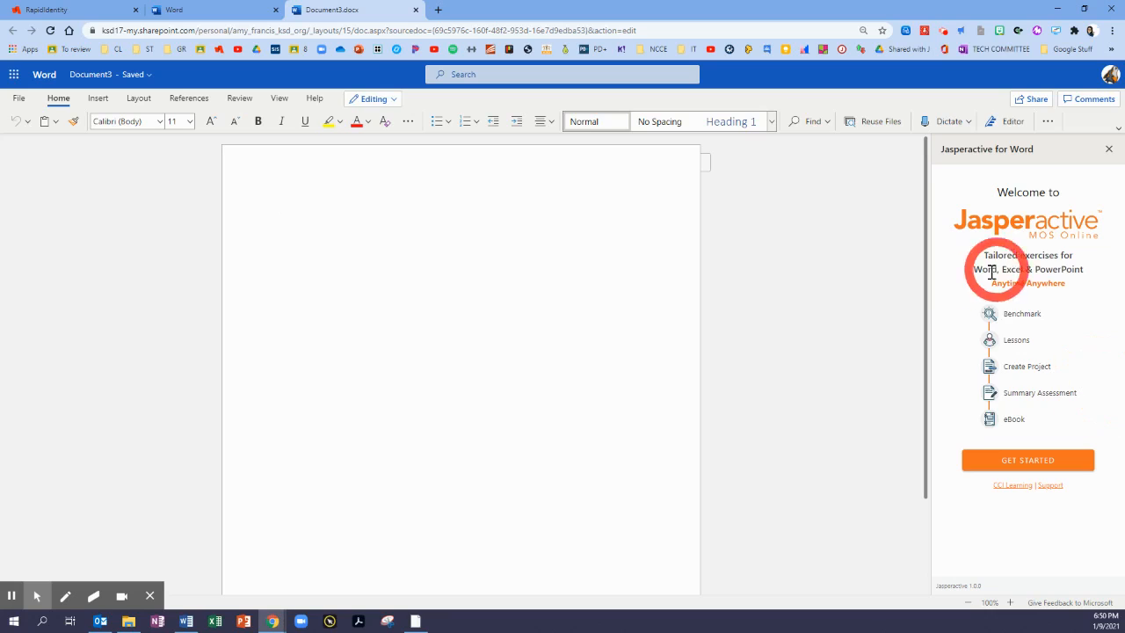
{"action": "left_click", "coordinate": [1008, 461]}
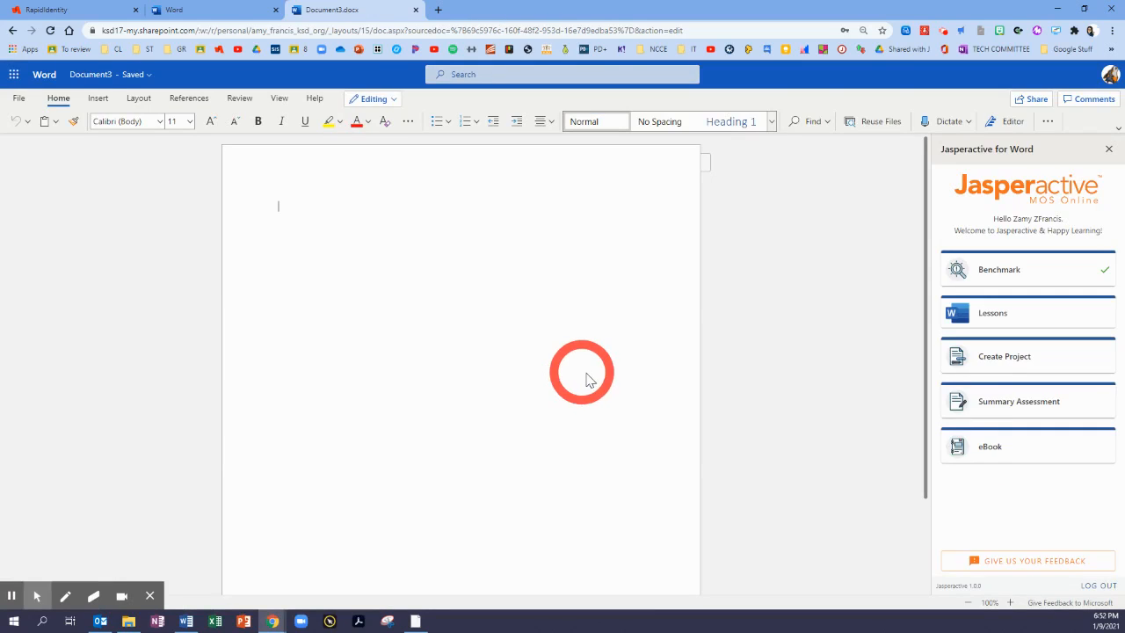
- Start the "Learn to work with text" exercise in the "Insert and Format Text, Paragraphs and Sections" lesson
{"action": "left_click", "coordinate": [995, 315]}
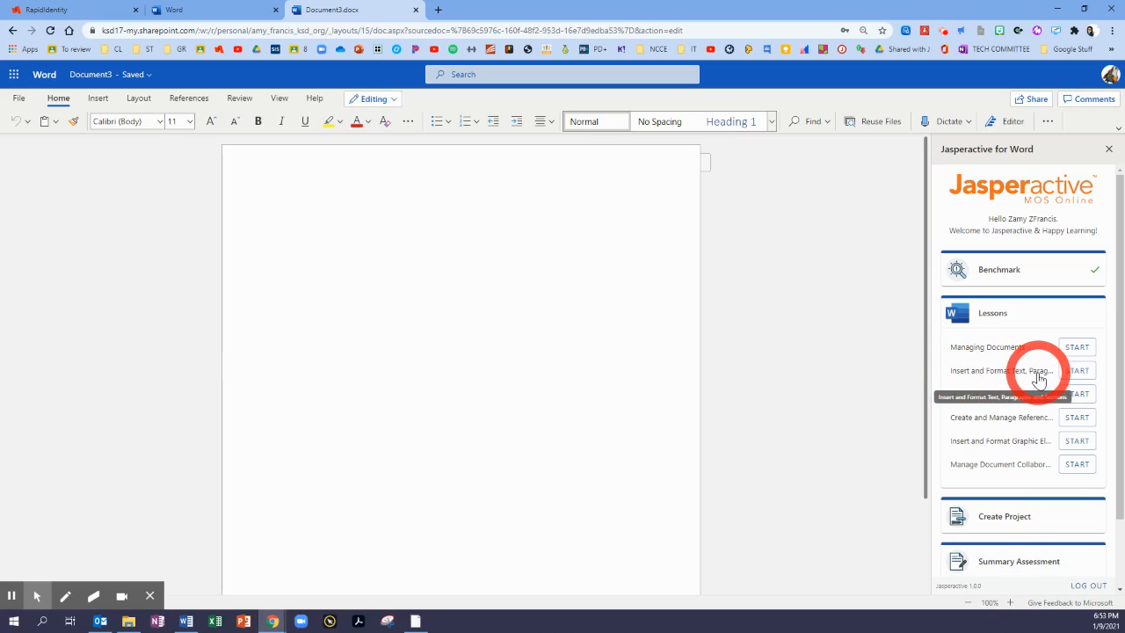
{"action": "left_click", "coordinate": [1082, 373]}
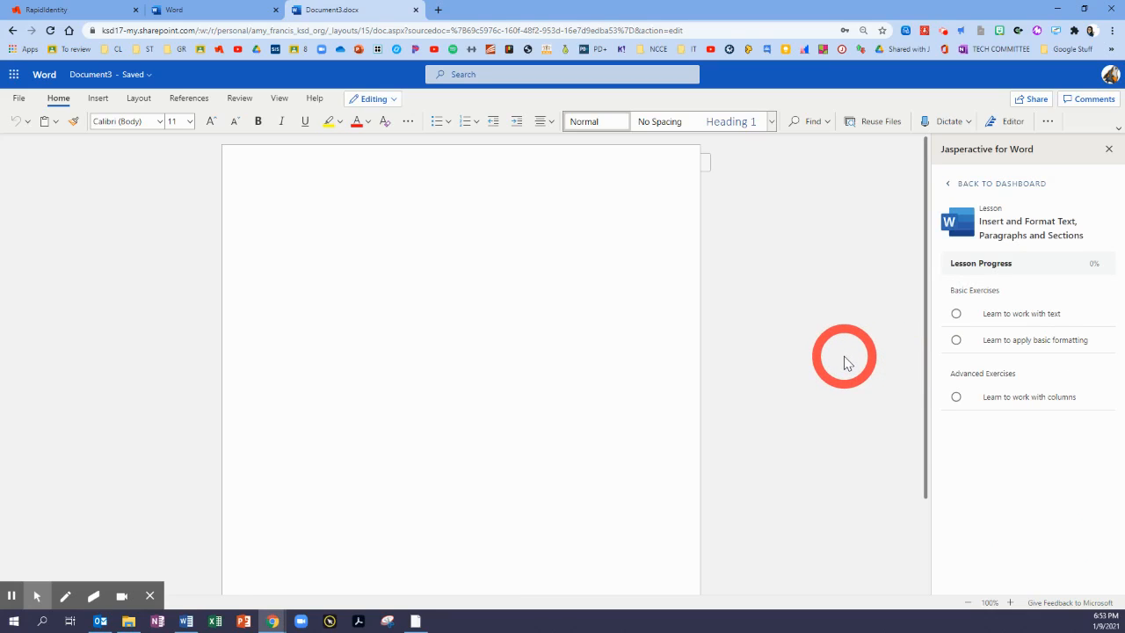
{"action": "left_click", "coordinate": [991, 322]}
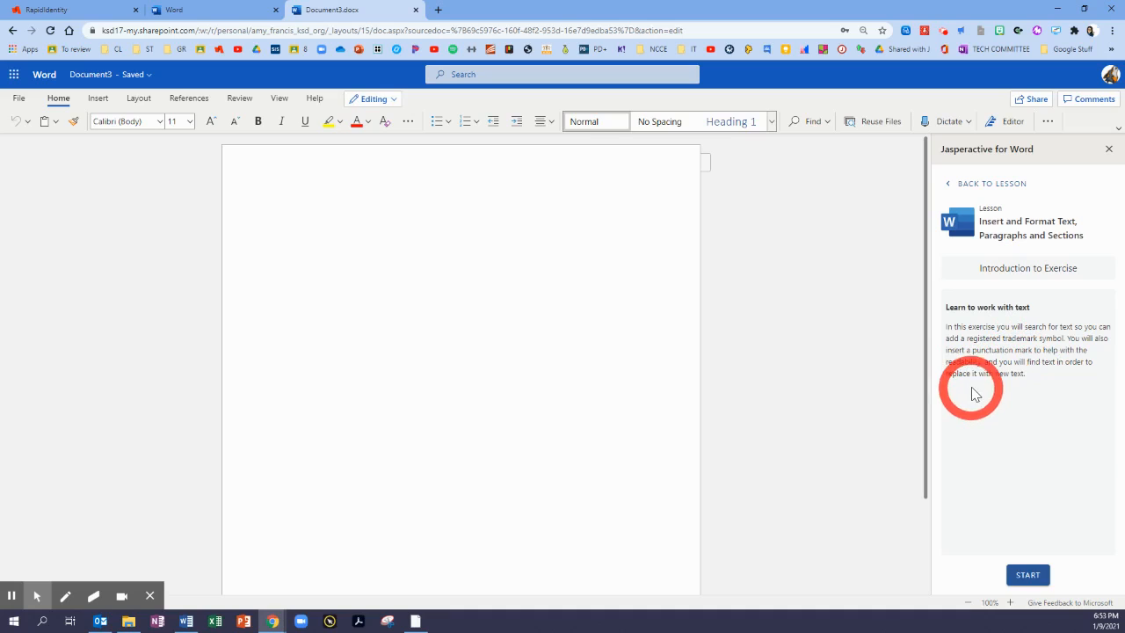
{"action": "left_click", "coordinate": [1031, 579]}
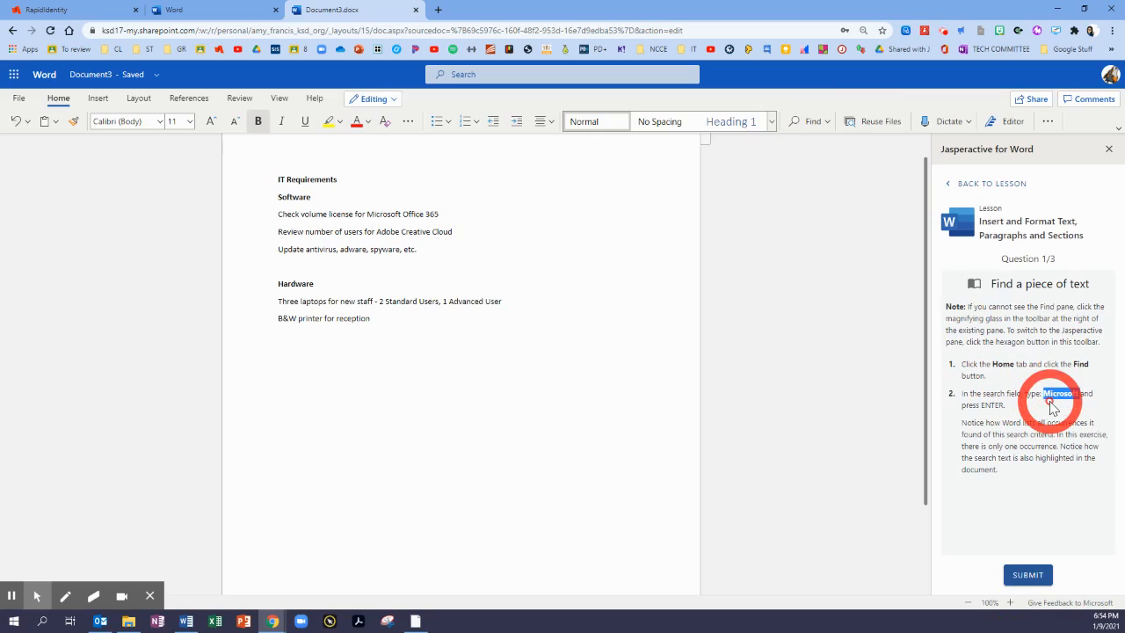
- Find the word "Microsoft" in the document and go to its match in the Software section
{"action": "left_click", "coordinate": [811, 125]}
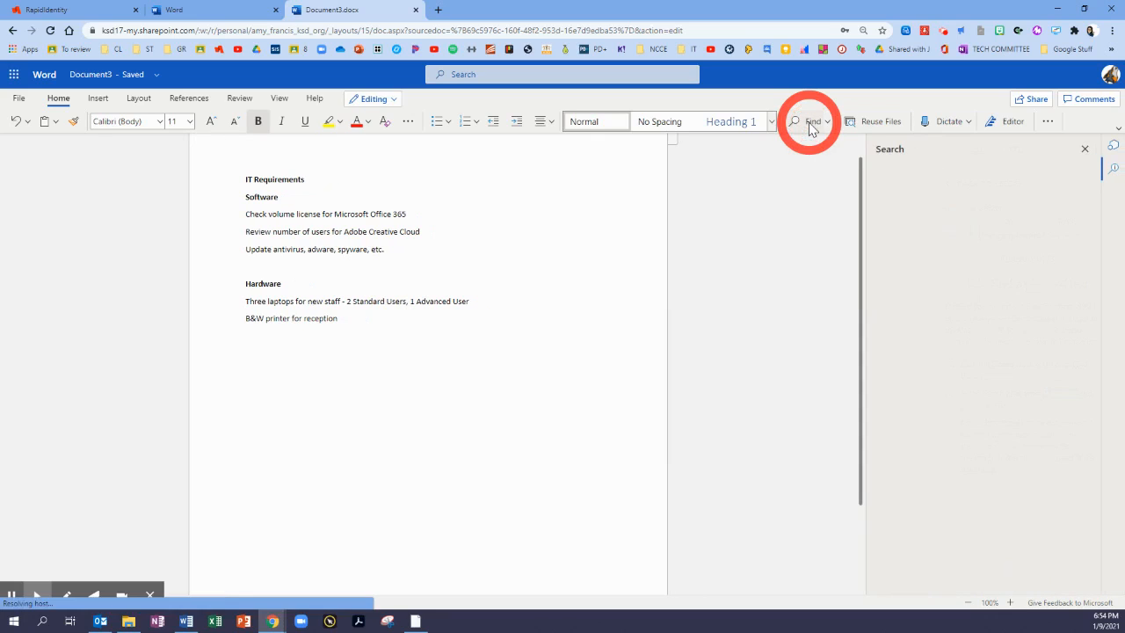
{"action": "type", "text": "Microsoft"}
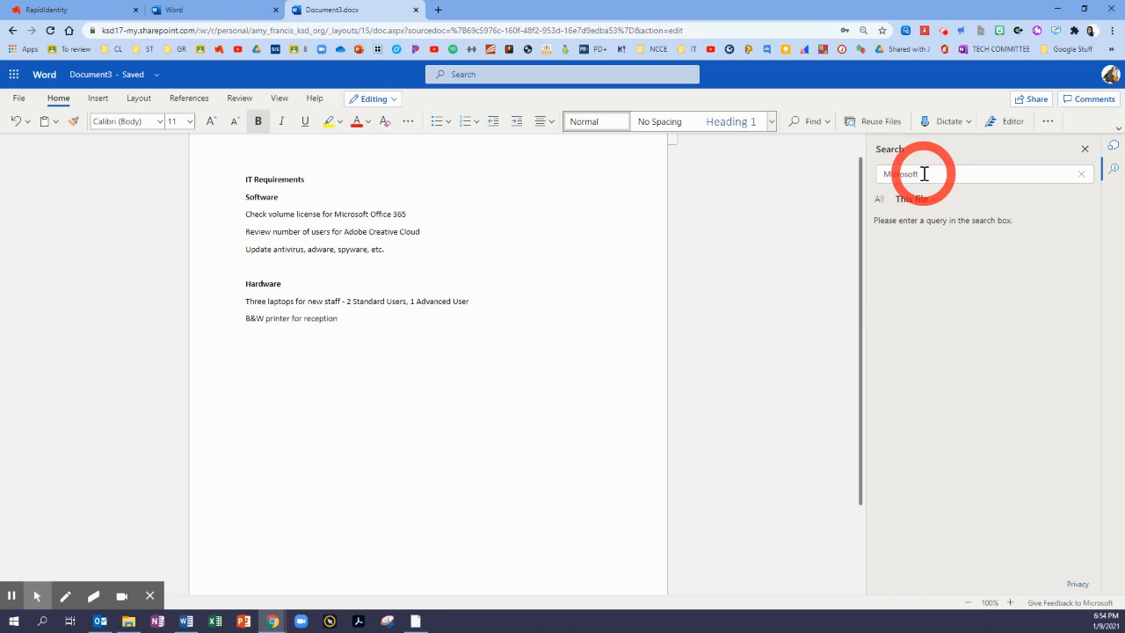
{"action": "key", "text": "Return"}
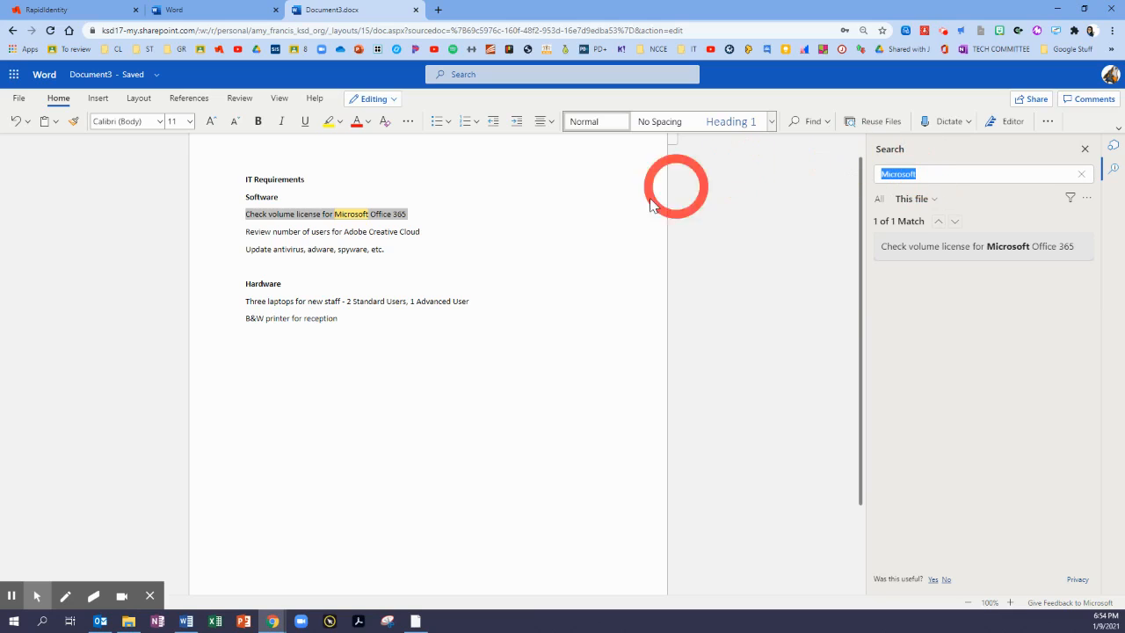
{"action": "left_click", "coordinate": [351, 220]}
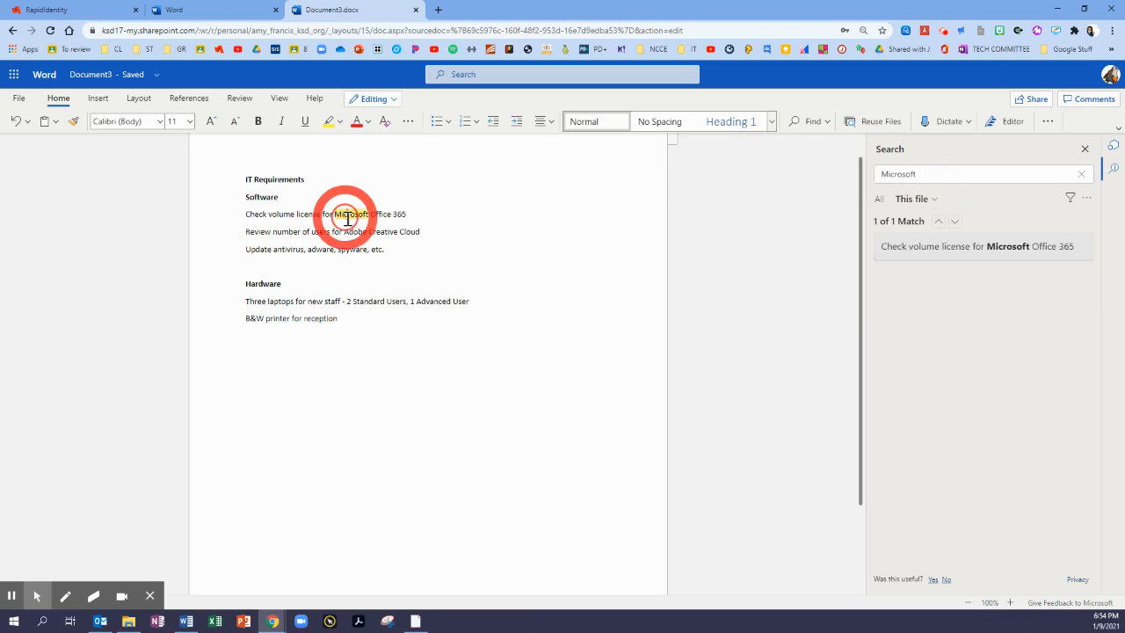
{"action": "left_click", "coordinate": [1075, 248]}
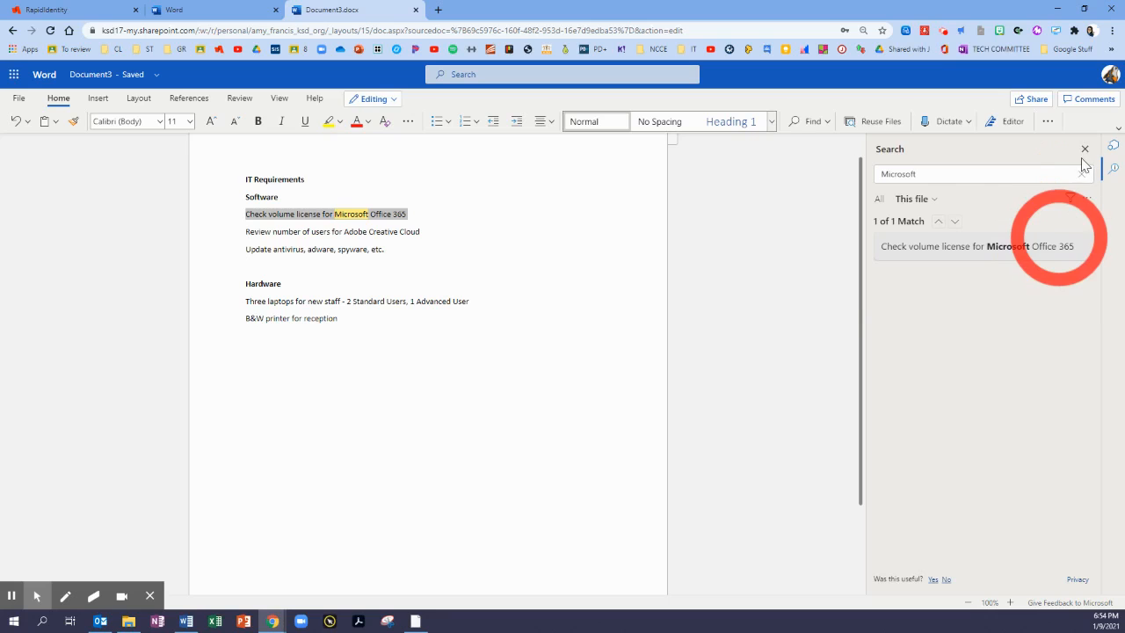
- Return to the Jasperactive exercise, compare its instructions with the search results, and submit question 1
{"action": "left_click", "coordinate": [1113, 145]}
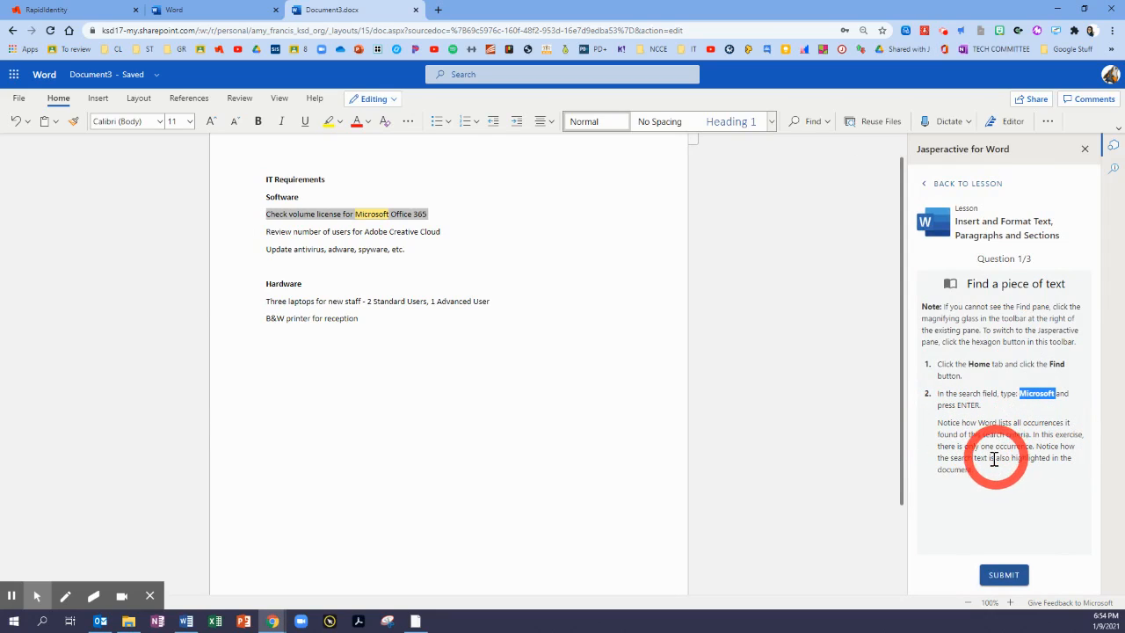
{"action": "left_click", "coordinate": [1114, 170]}
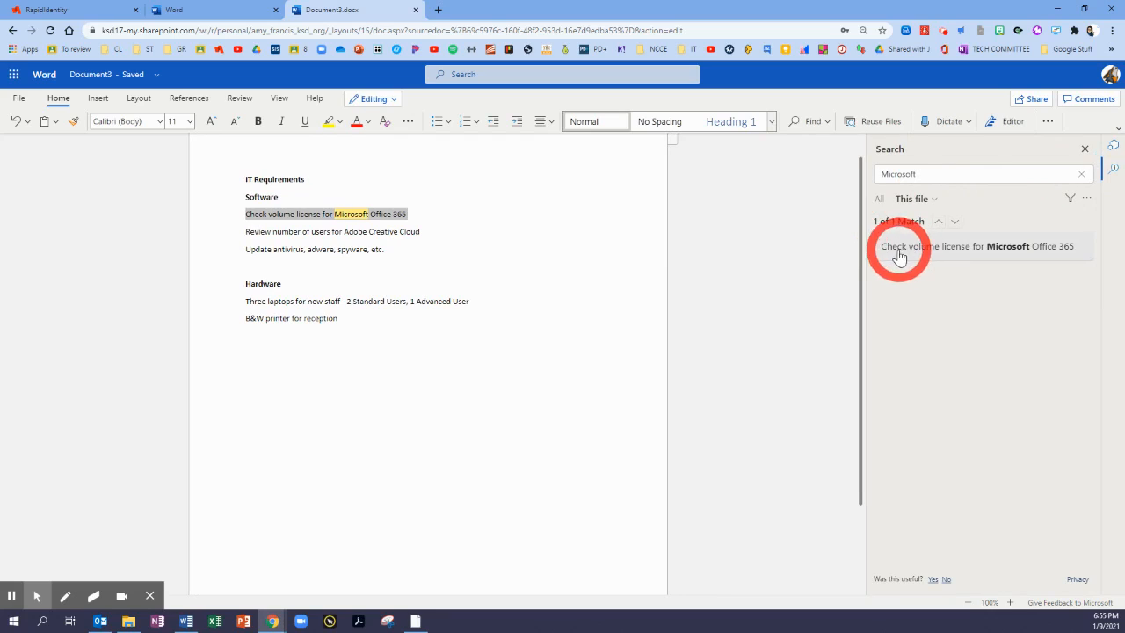
{"action": "left_click", "coordinate": [1114, 147]}
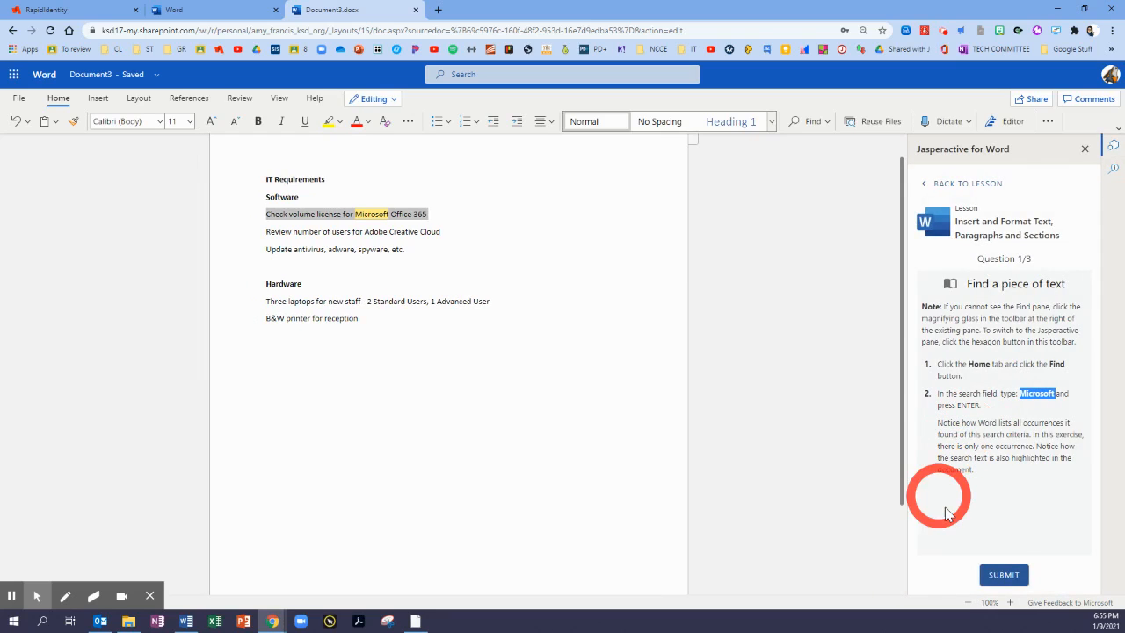
{"action": "left_click", "coordinate": [1003, 576]}
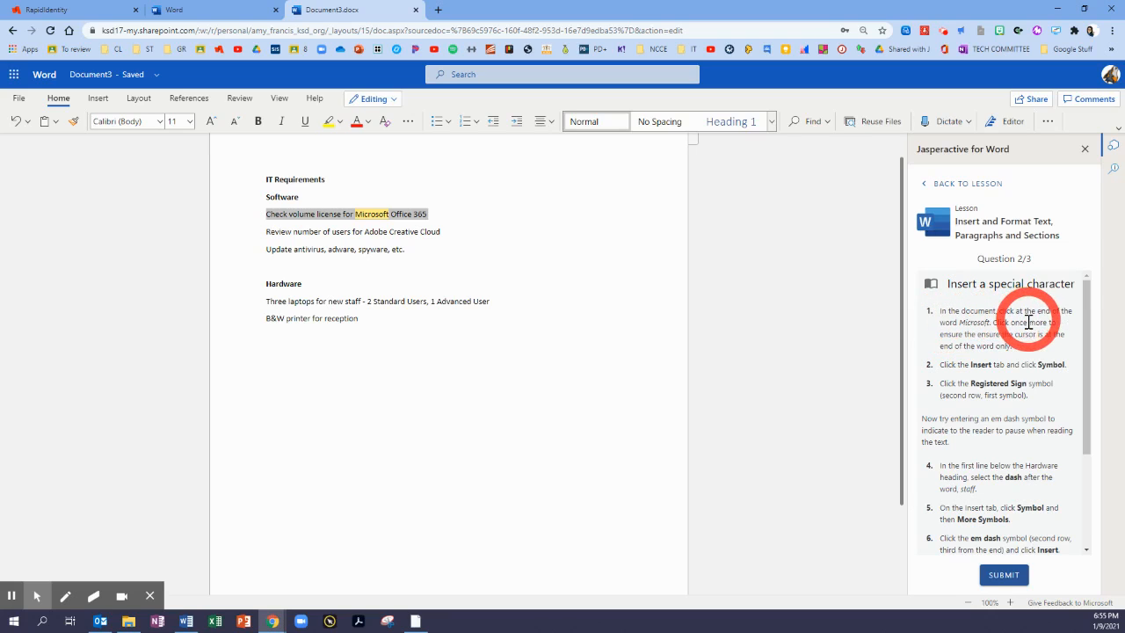
- Insert the Registered Sign symbol (®) directly after the word "Microsoft" in the Software section
{"action": "left_click", "coordinate": [389, 215]}
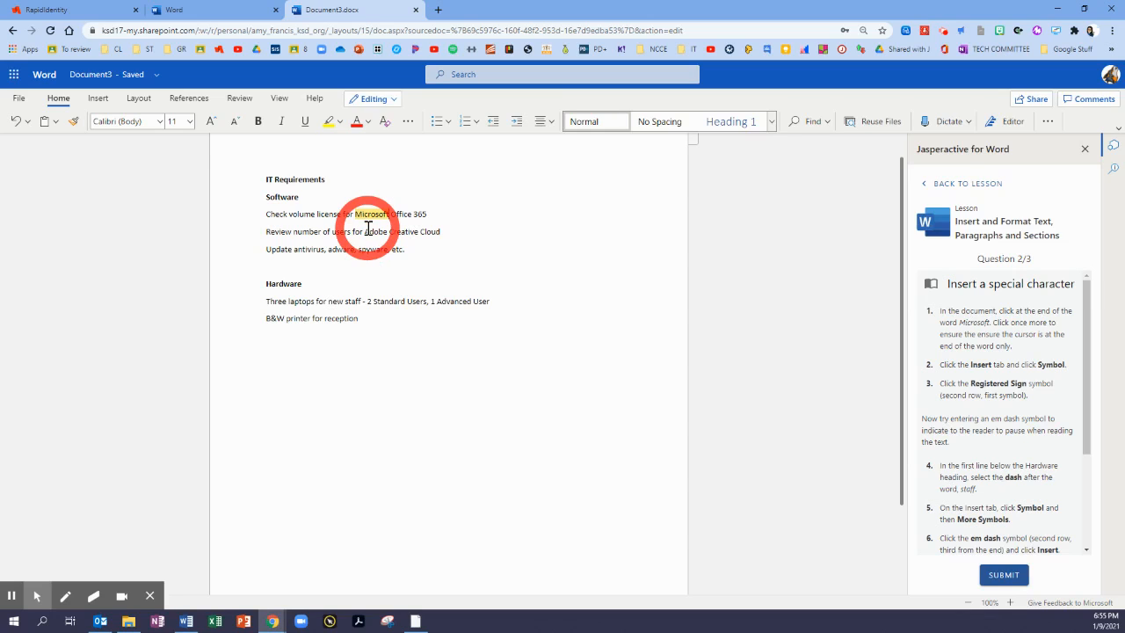
{"action": "left_click", "coordinate": [98, 99]}
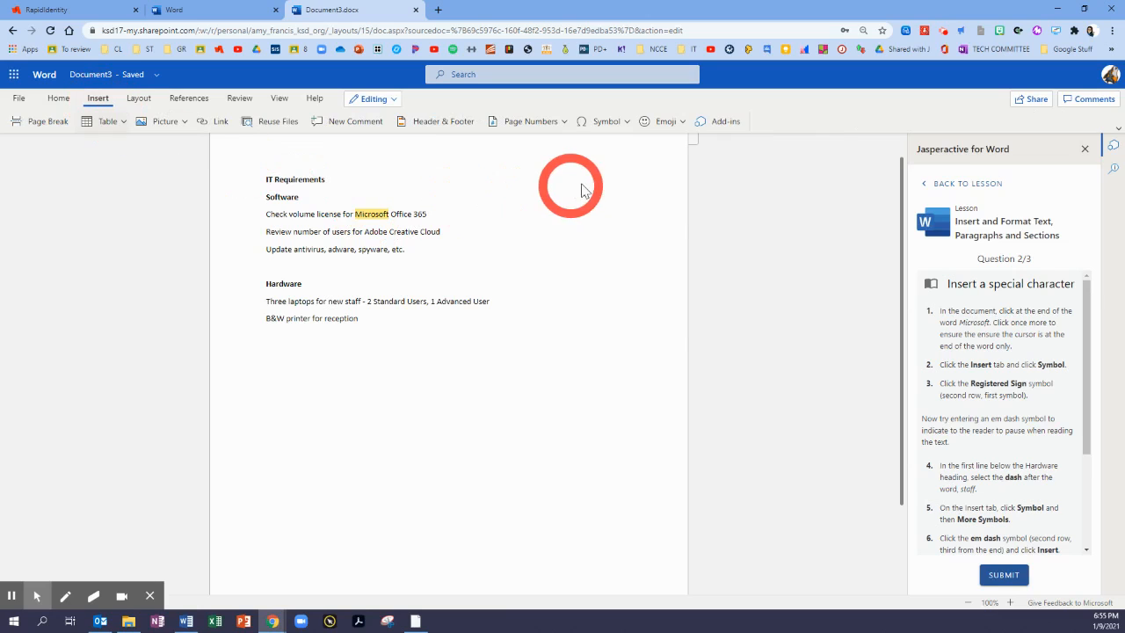
{"action": "left_click", "coordinate": [627, 123]}
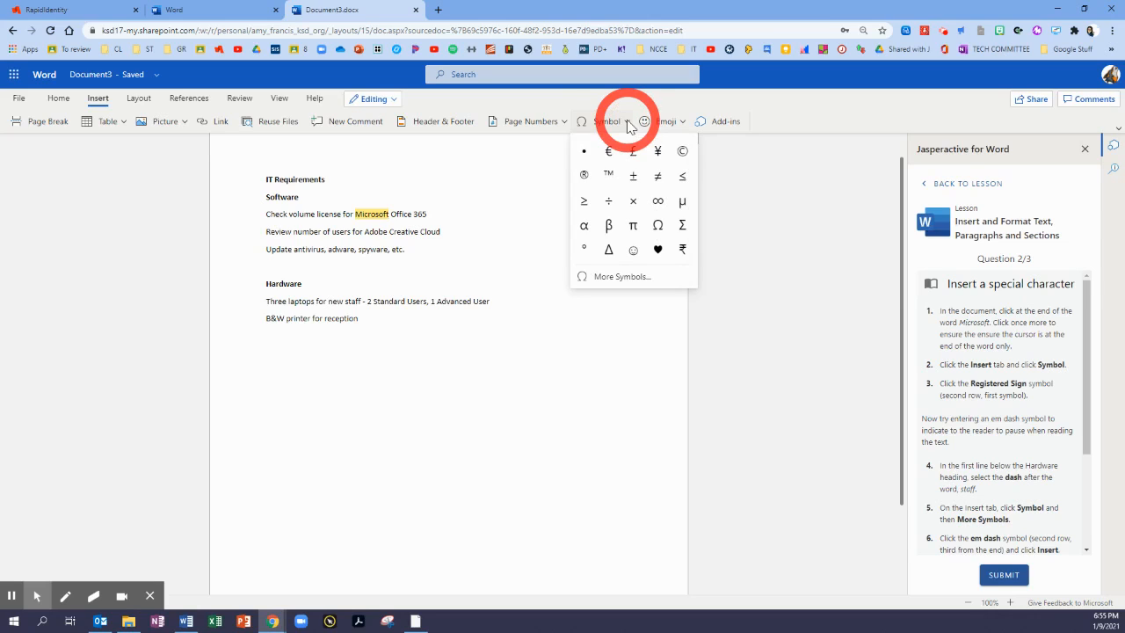
{"action": "left_click", "coordinate": [585, 176]}
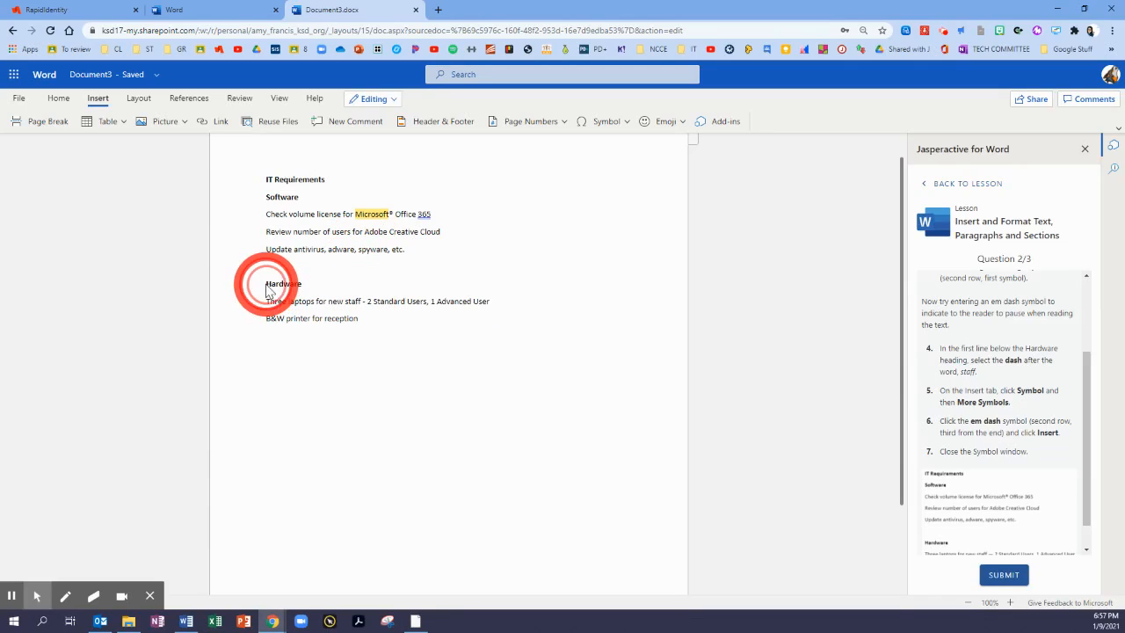
- Replace the dash after "staff" in the first Hardware line with an Em Dash symbol and submit question 2
{"action": "left_click_drag", "start_coordinate": [266, 290], "coordinate": [273, 284]}
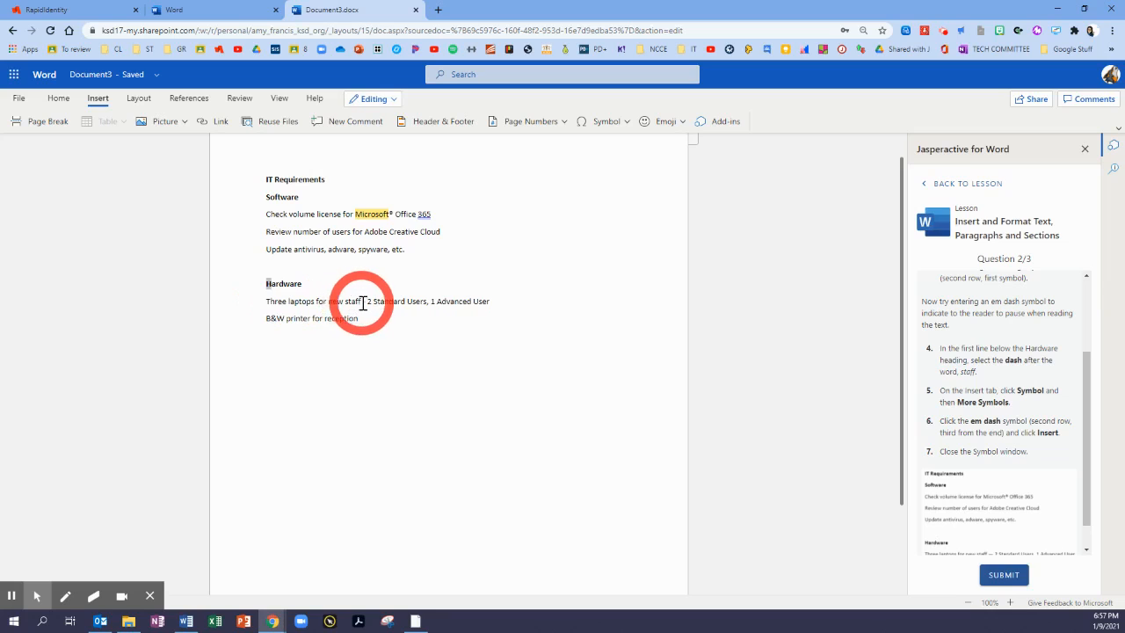
{"action": "left_click", "coordinate": [364, 303]}
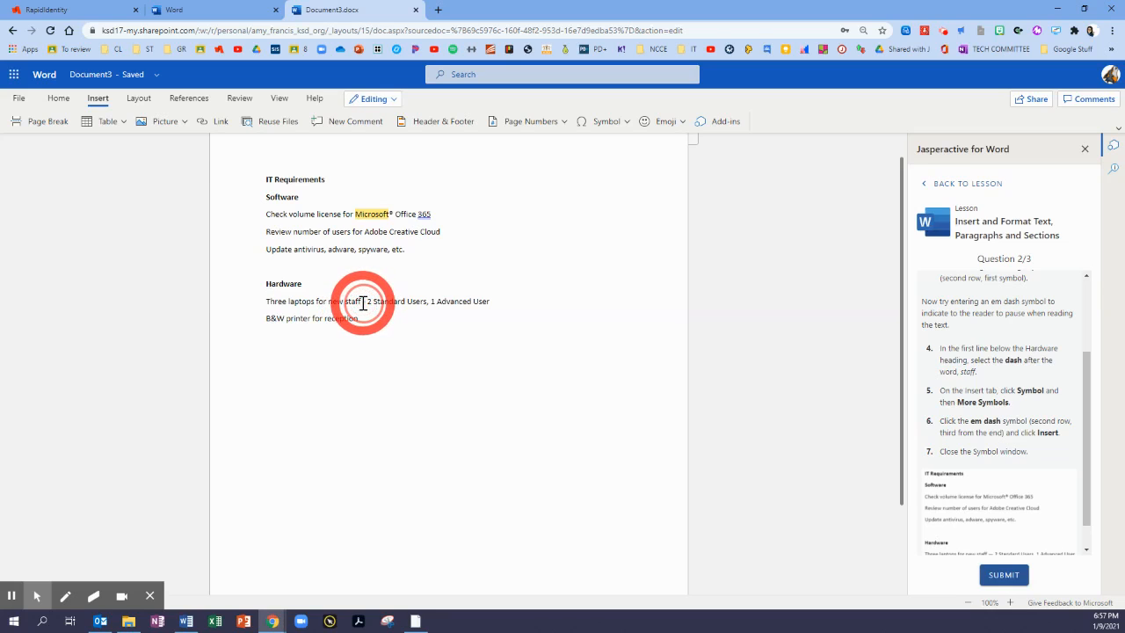
{"action": "left_click_drag", "start_coordinate": [363, 303], "coordinate": [365, 305]}
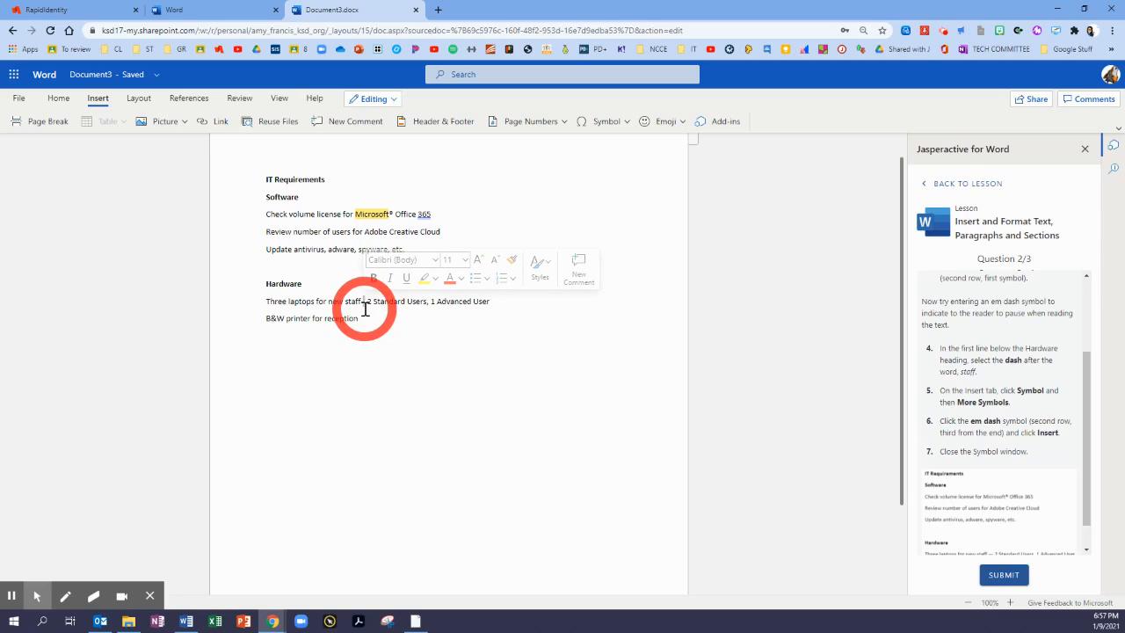
{"action": "left_click", "coordinate": [626, 126]}
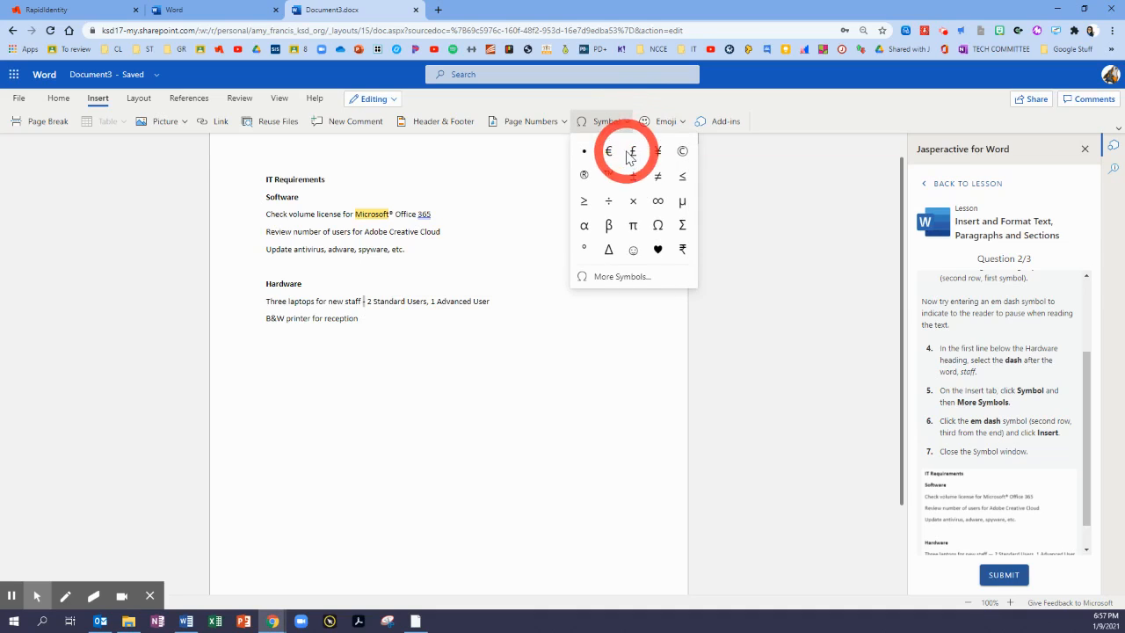
{"action": "left_click", "coordinate": [613, 280]}
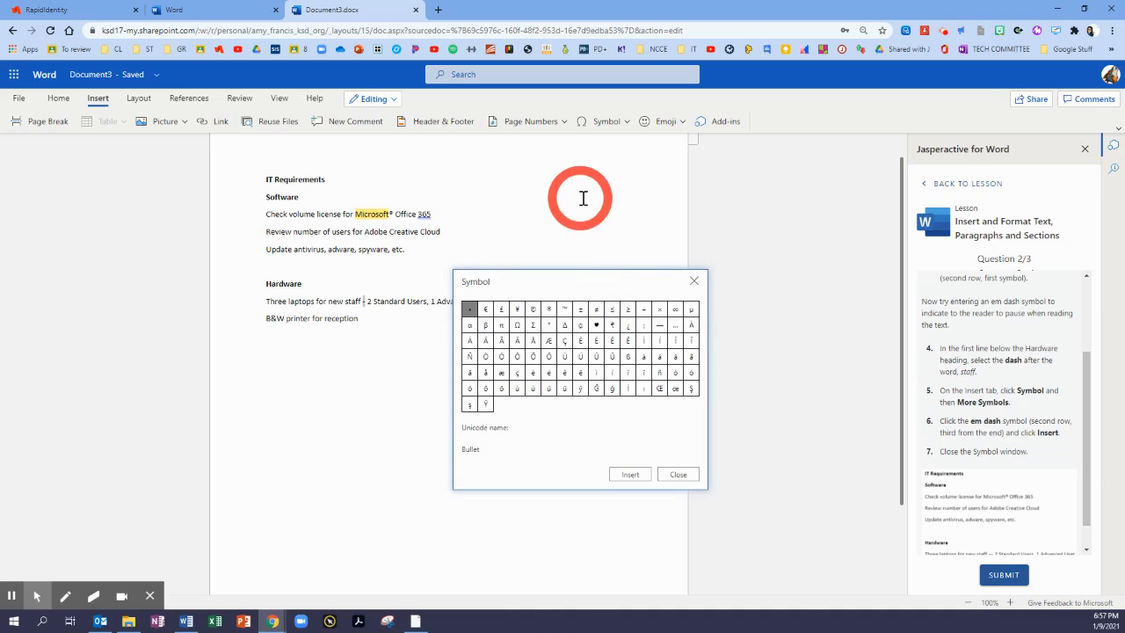
{"action": "left_click", "coordinate": [659, 330]}
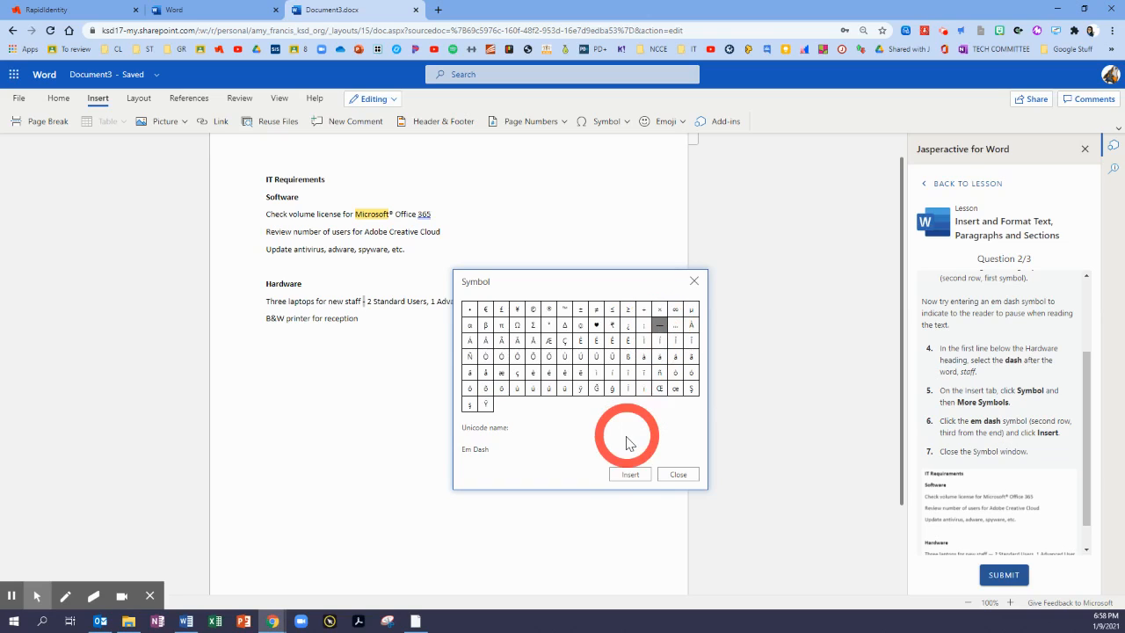
{"action": "left_click", "coordinate": [630, 475]}
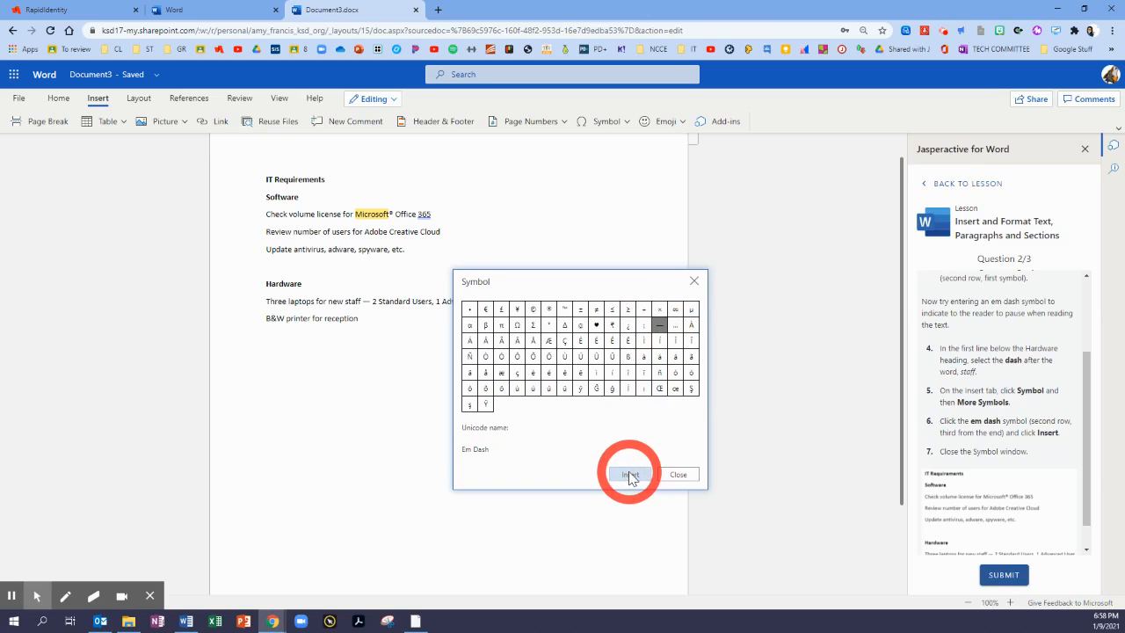
{"action": "left_click", "coordinate": [677, 475]}
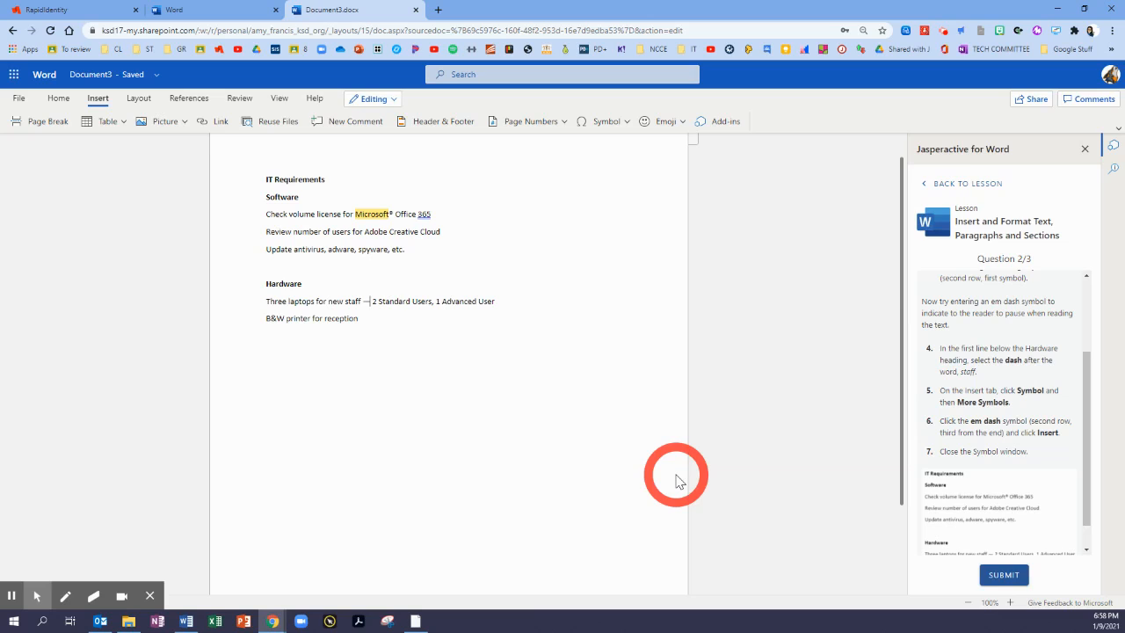
{"action": "scroll", "coordinate": [959, 357], "scroll_direction": "down", "scroll_amount": 2}
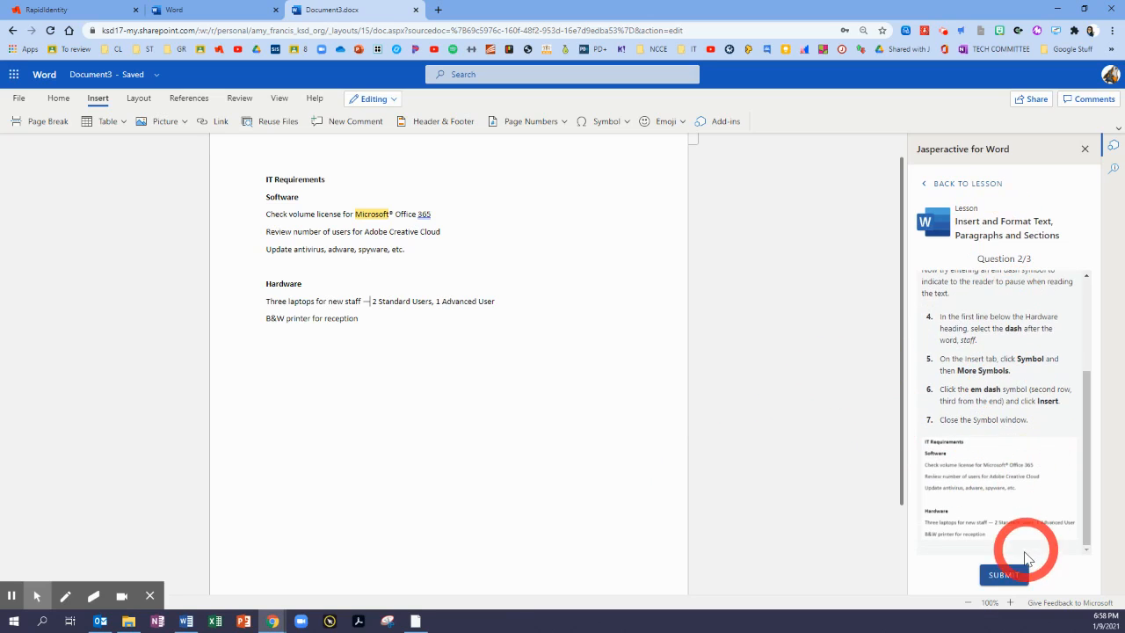
{"action": "left_click", "coordinate": [1011, 576]}
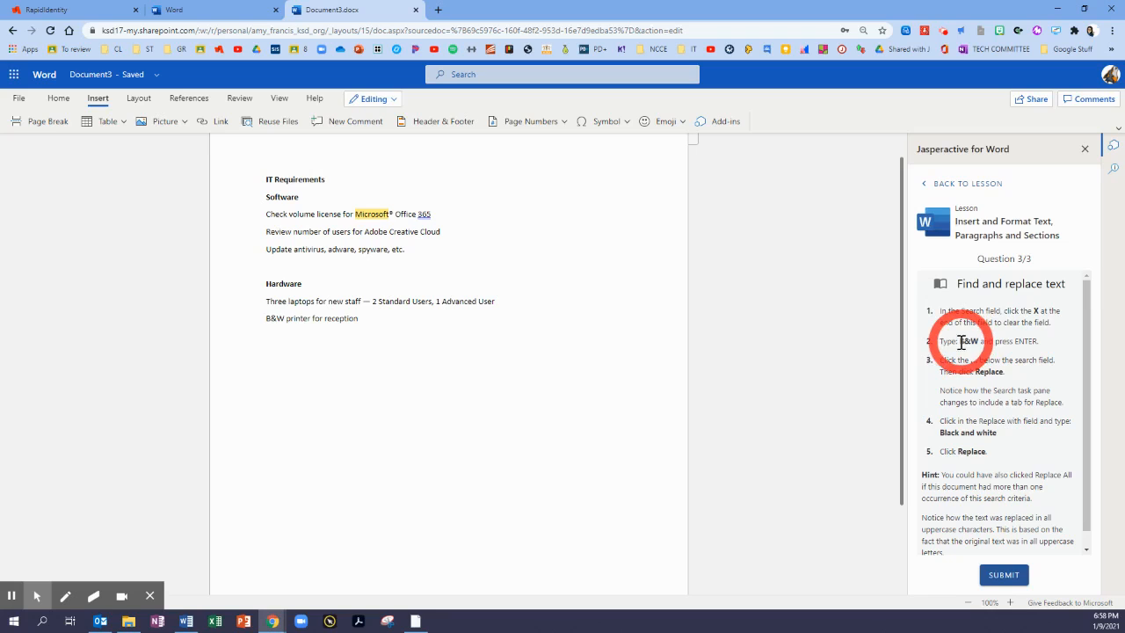
- Clear the previous search term and search the document for "B&W" as the question 3 instructions require
{"action": "left_click_drag", "start_coordinate": [958, 342], "coordinate": [977, 339]}
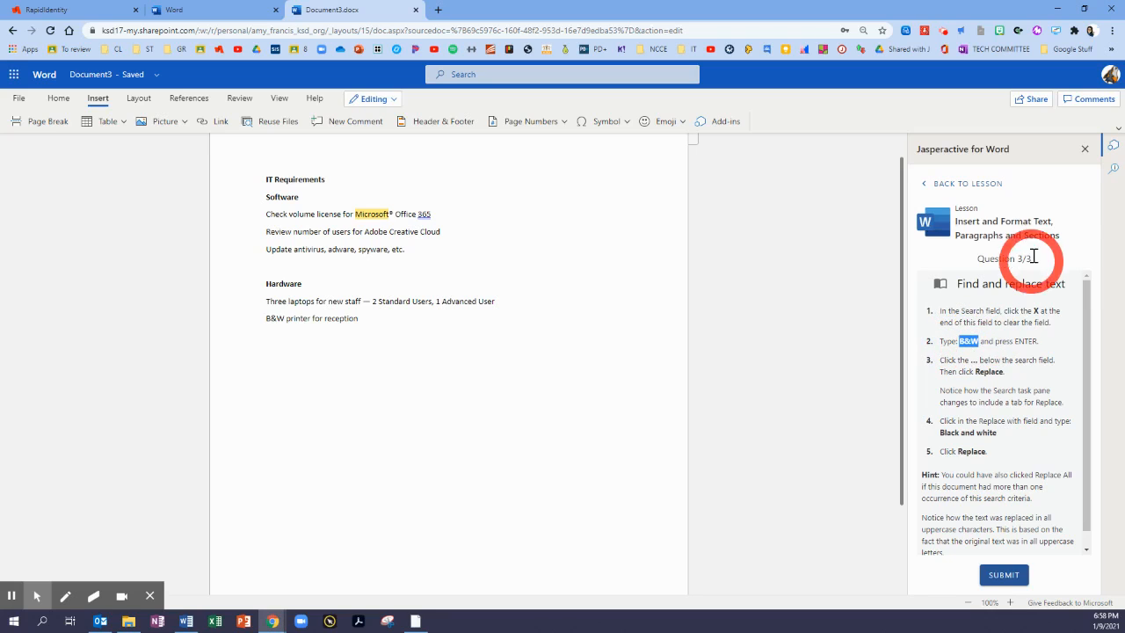
{"action": "left_click", "coordinate": [1114, 171]}
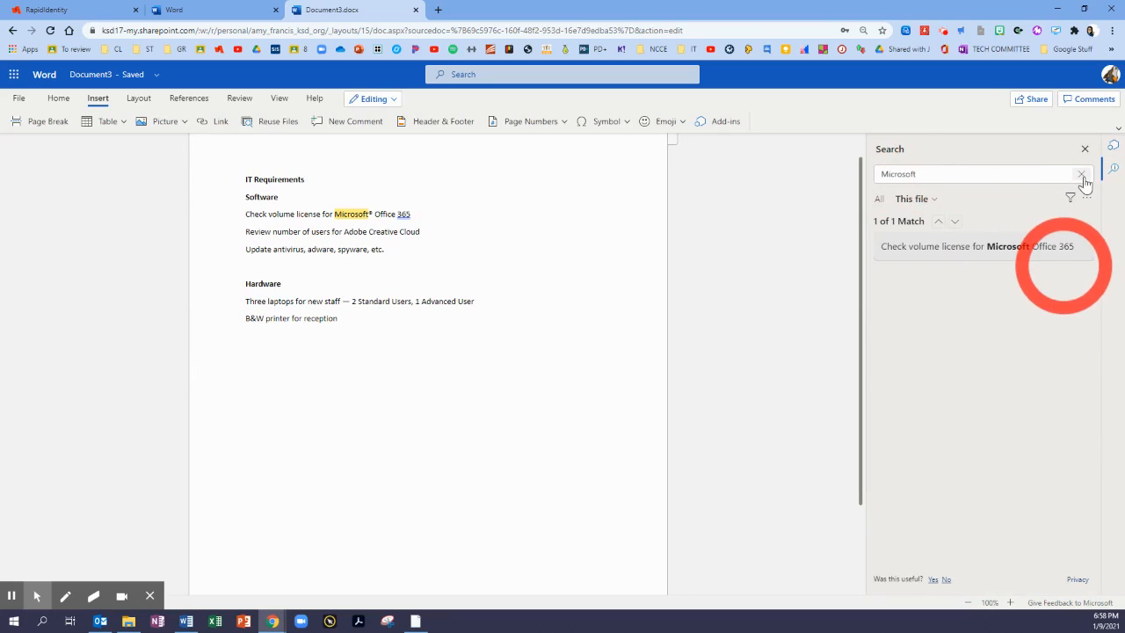
{"action": "key", "text": "ctrl+a"}
{"action": "key", "text": "BackSpace"}
{"action": "left_click", "coordinate": [895, 176]}
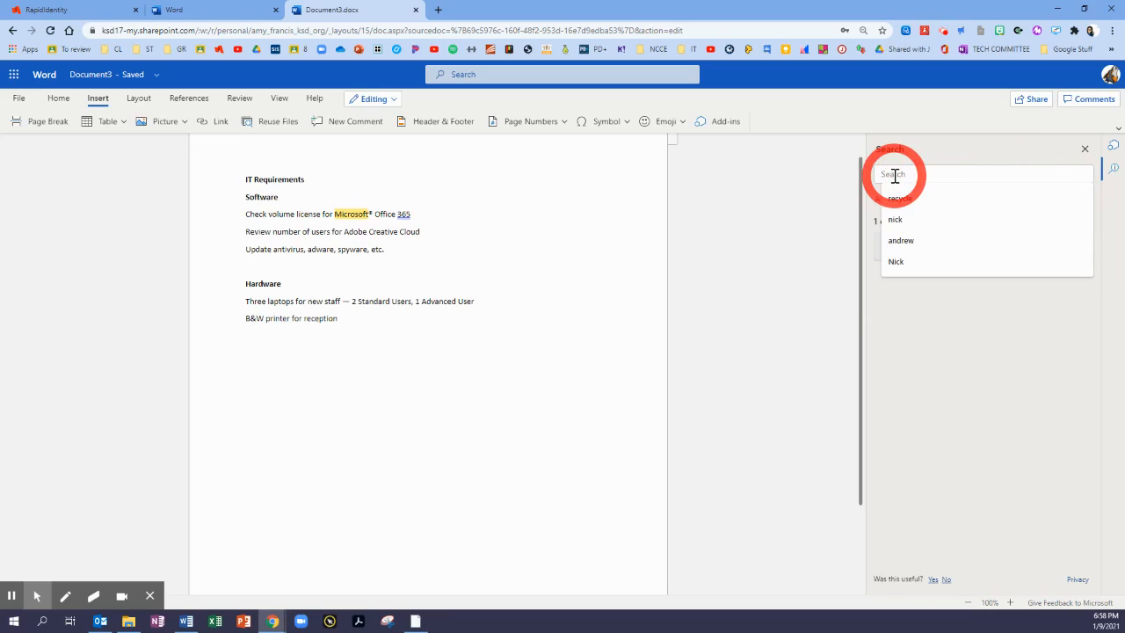
{"action": "type", "text": "B&W"}
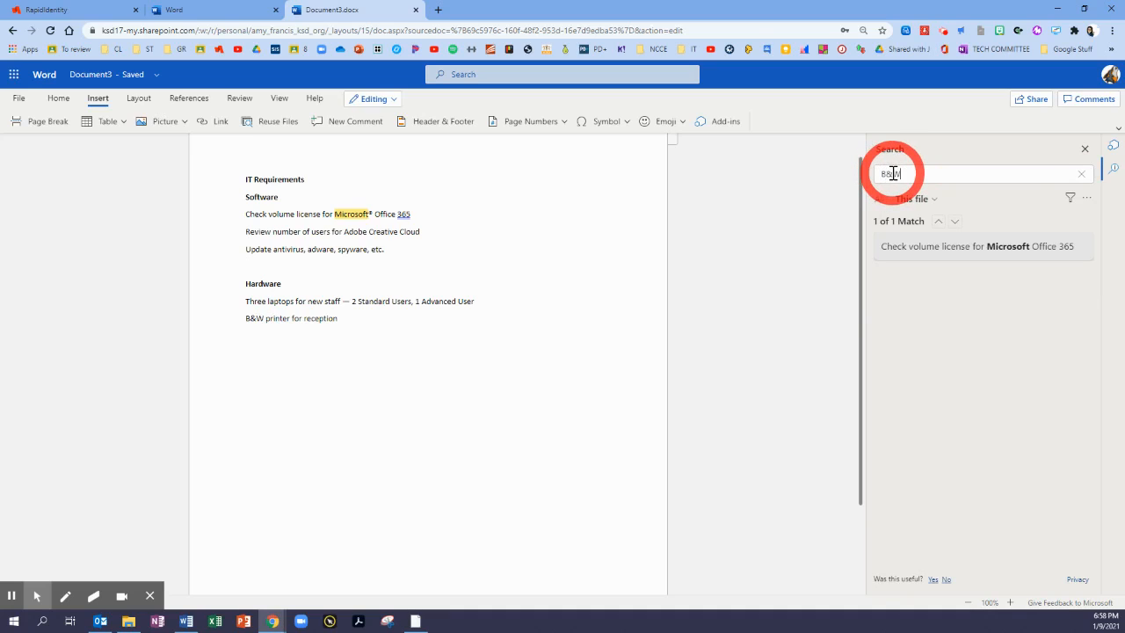
{"action": "key", "text": "Return"}
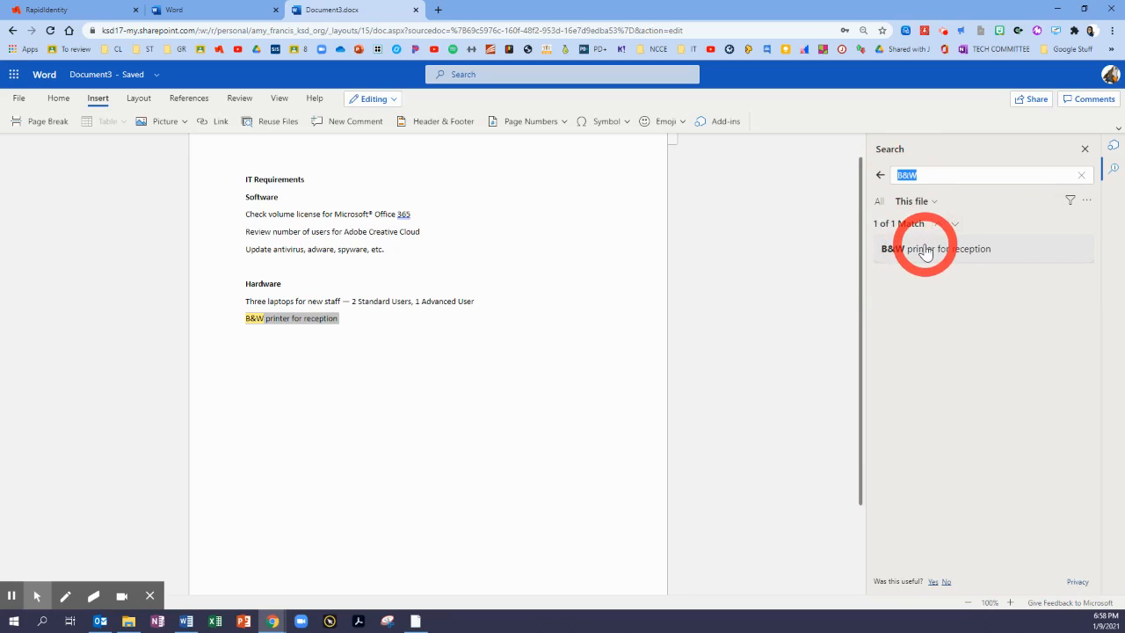
- Return to the Jasperactive question 3 instructions and select the replacement text "Black and white" in item 4
{"action": "left_click", "coordinate": [1114, 147]}
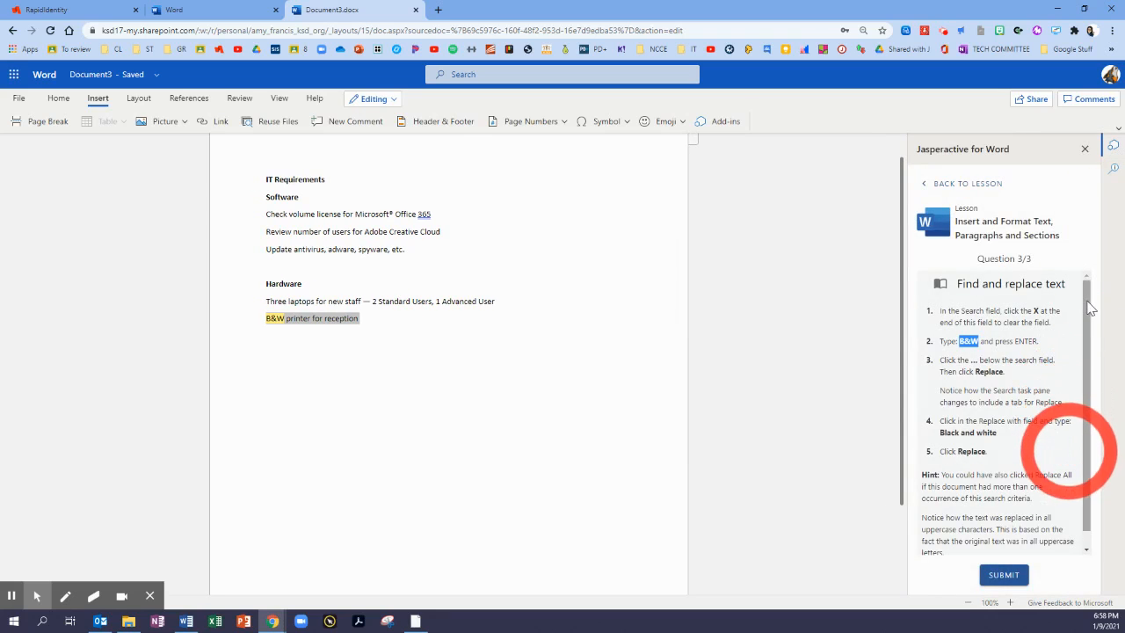
{"action": "scroll", "coordinate": [1086, 422], "scroll_direction": "down", "scroll_amount": 1}
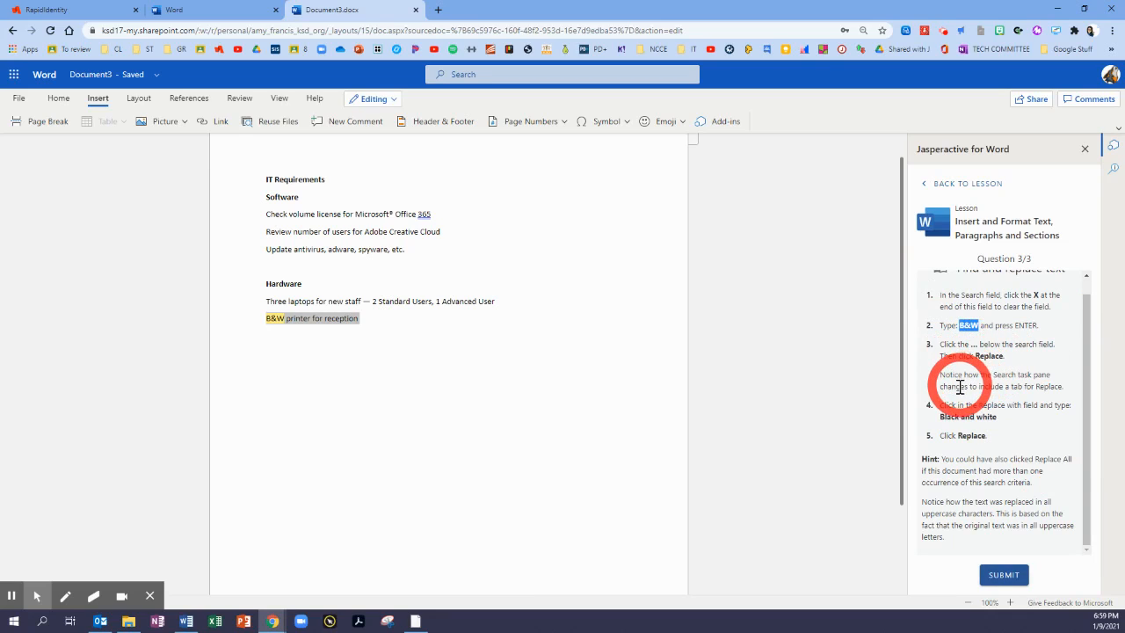
{"action": "left_click_drag", "start_coordinate": [942, 419], "coordinate": [999, 425]}
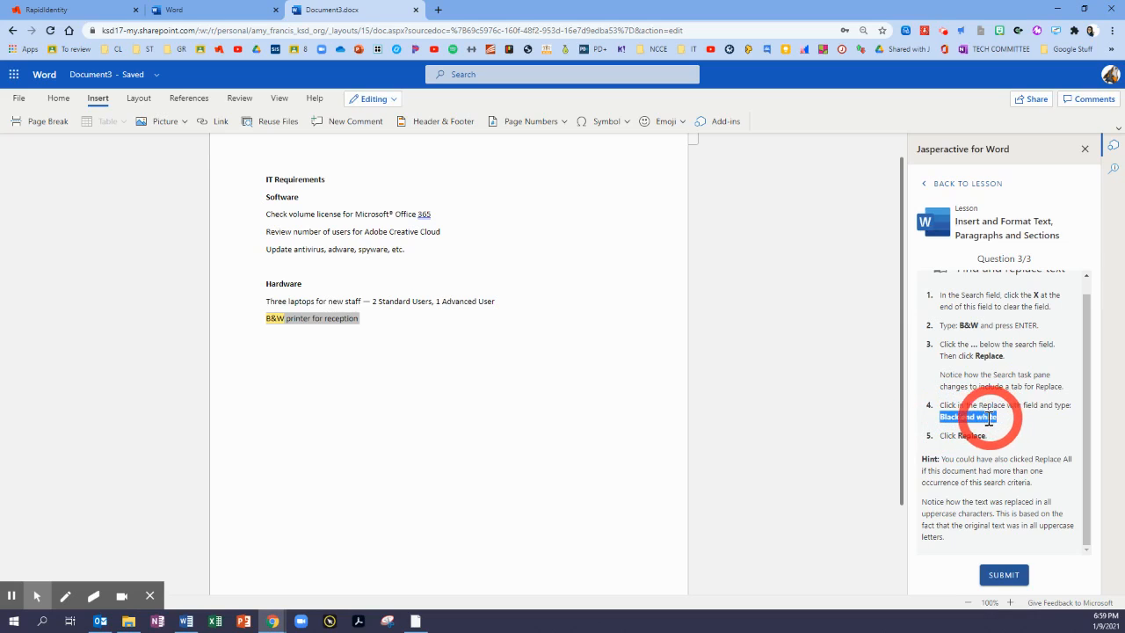
{"action": "left_click", "coordinate": [943, 419]}
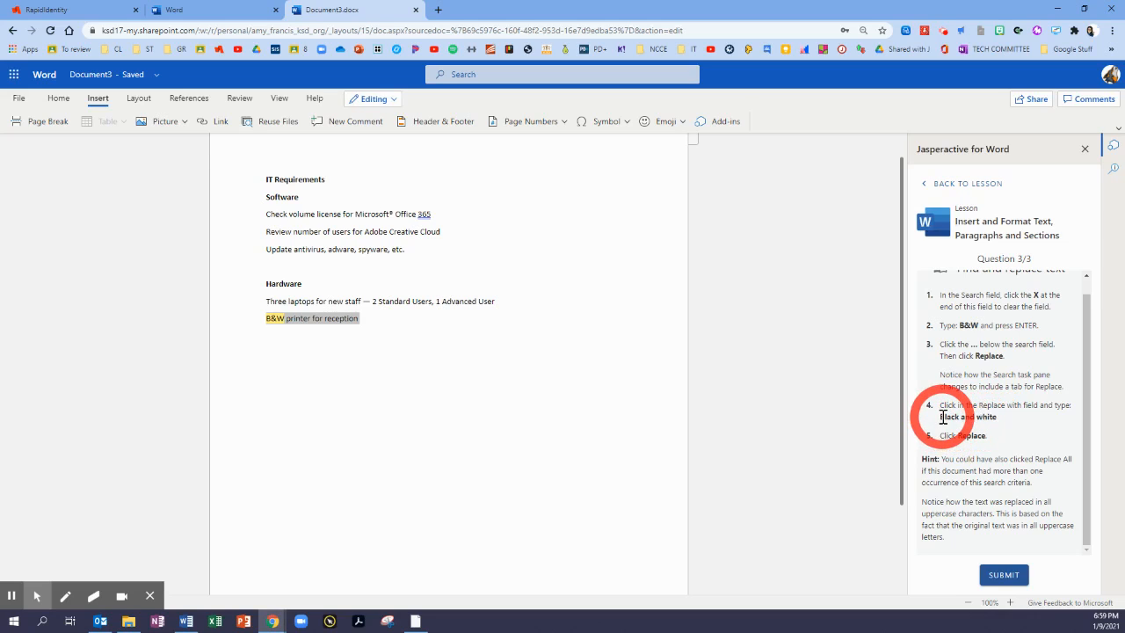
{"action": "left_click_drag", "start_coordinate": [944, 416], "coordinate": [997, 417]}
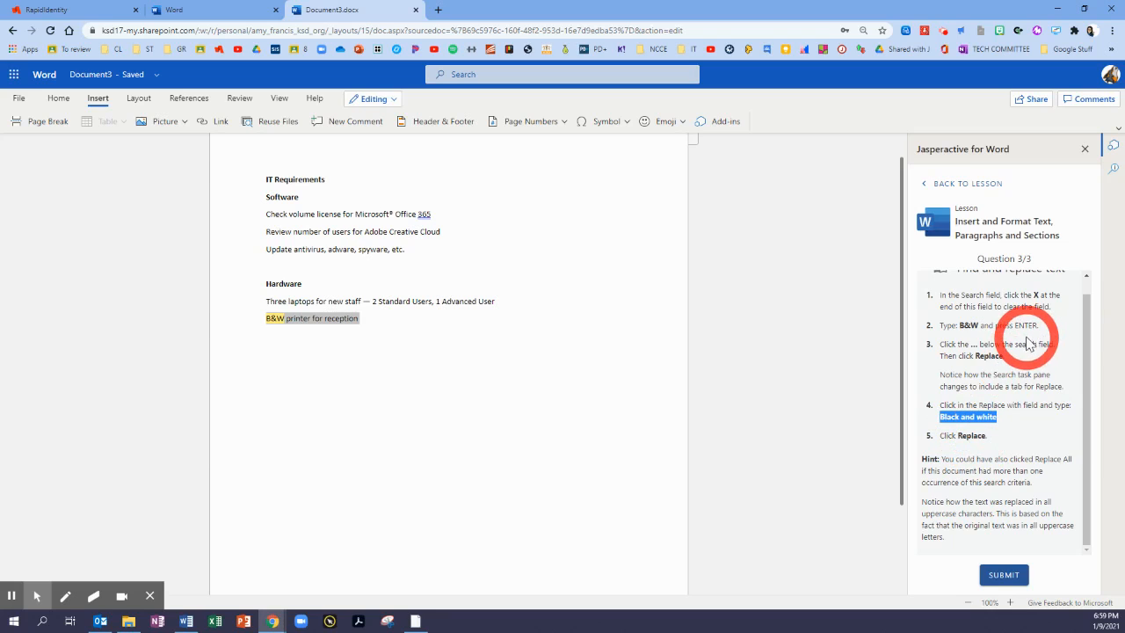
- Replace "B&W" with "Black and white" in the printer line of the Hardware section using Find and Replace
{"action": "left_click", "coordinate": [1114, 168]}
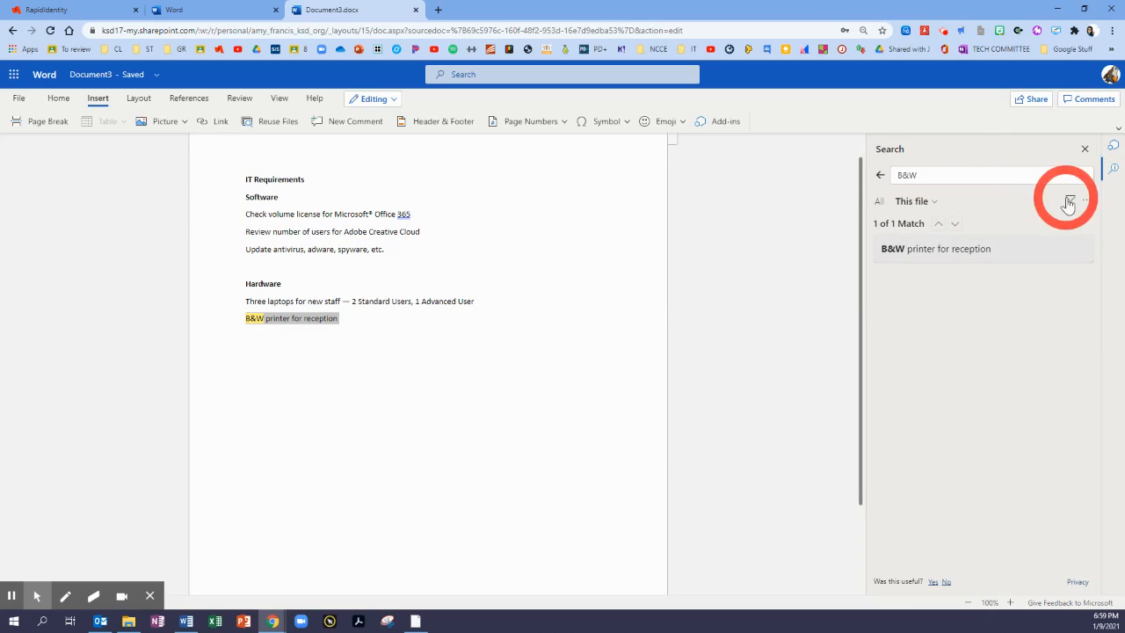
{"action": "left_click", "coordinate": [1088, 201]}
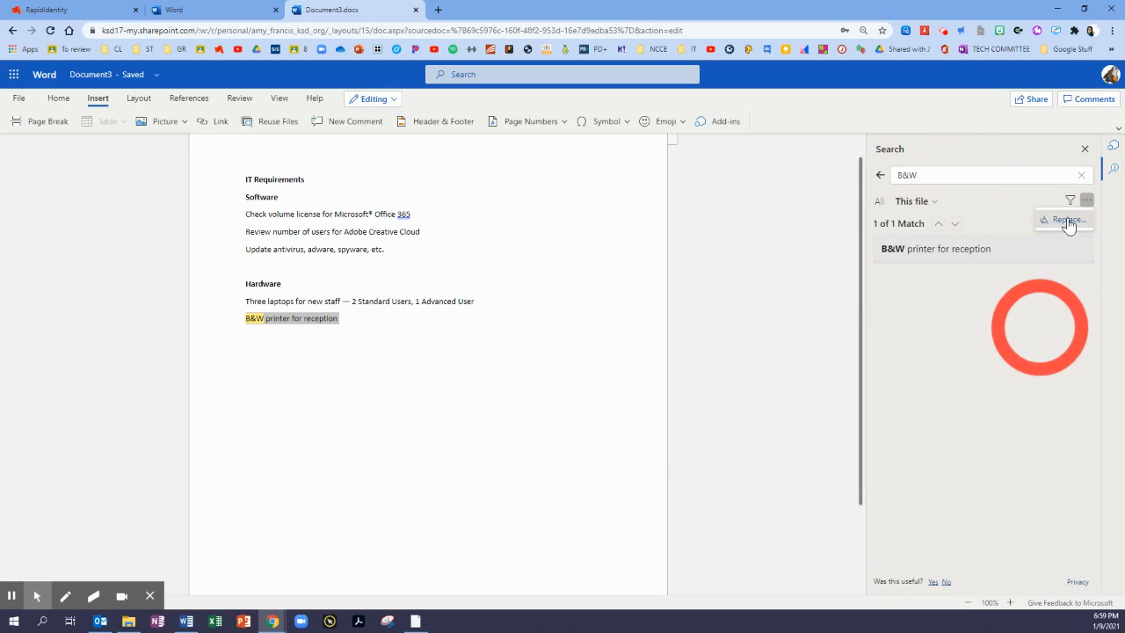
{"action": "left_click", "coordinate": [1065, 218]}
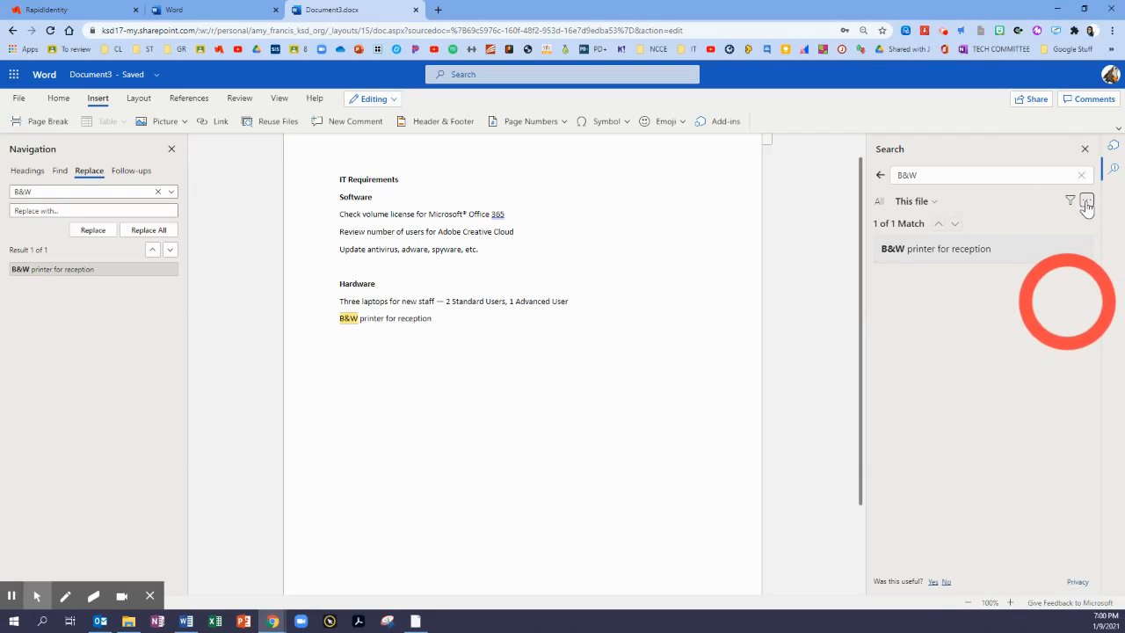
{"action": "left_click", "coordinate": [18, 212]}
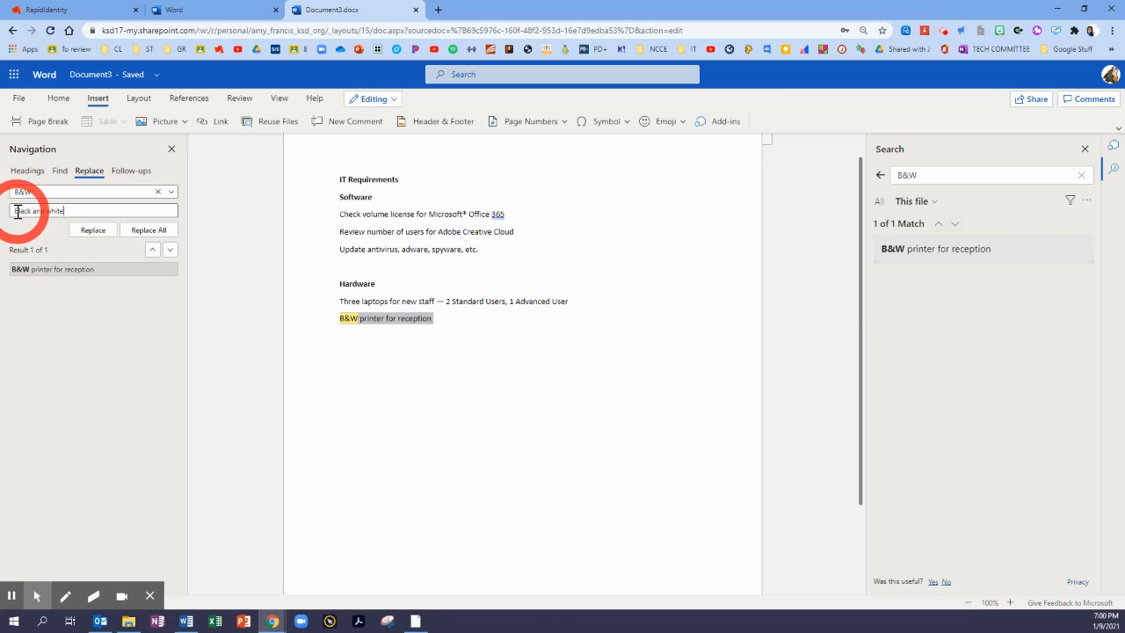
{"action": "left_click", "coordinate": [88, 234]}
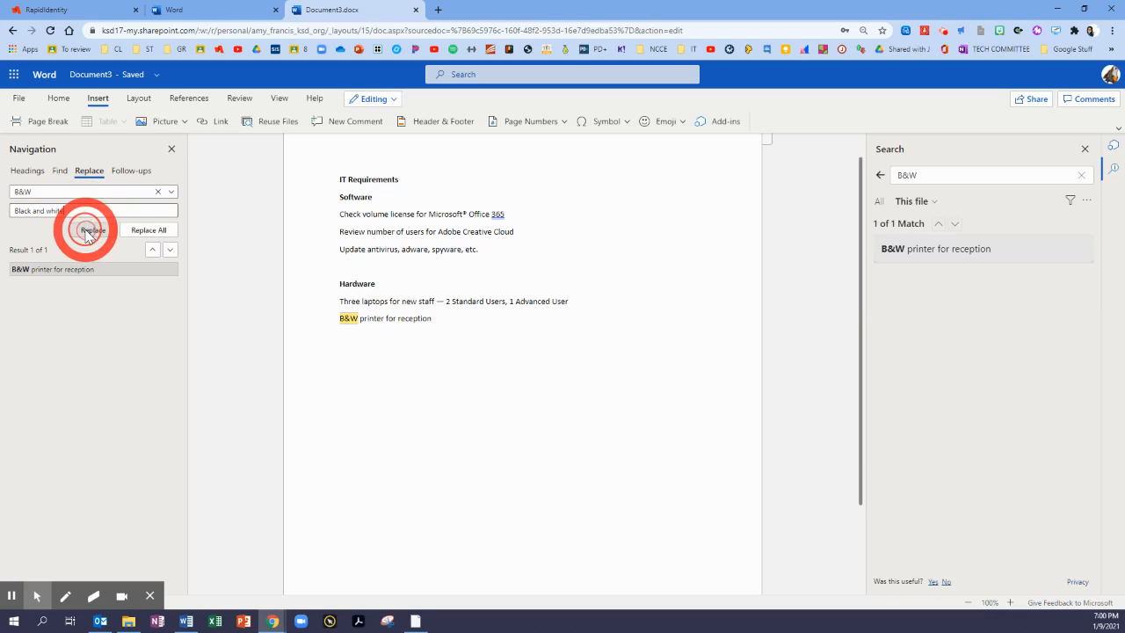
{"action": "left_click", "coordinate": [88, 231]}
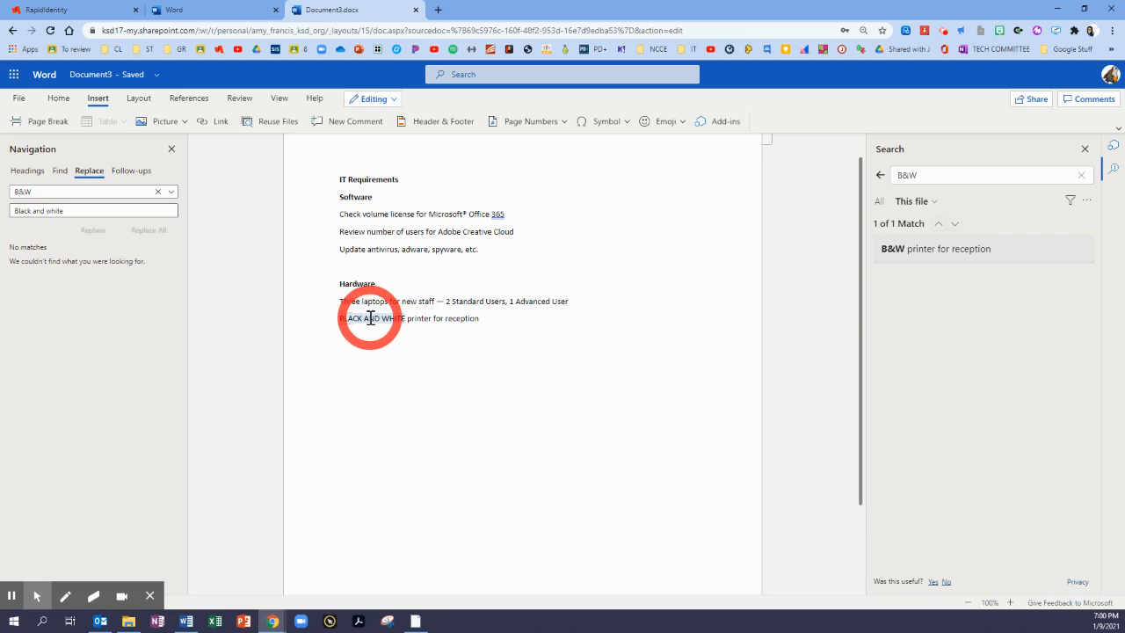
- Submit question 3 in Jasperactive and finish the exercise, going back to the lesson
{"action": "left_click", "coordinate": [1114, 147]}
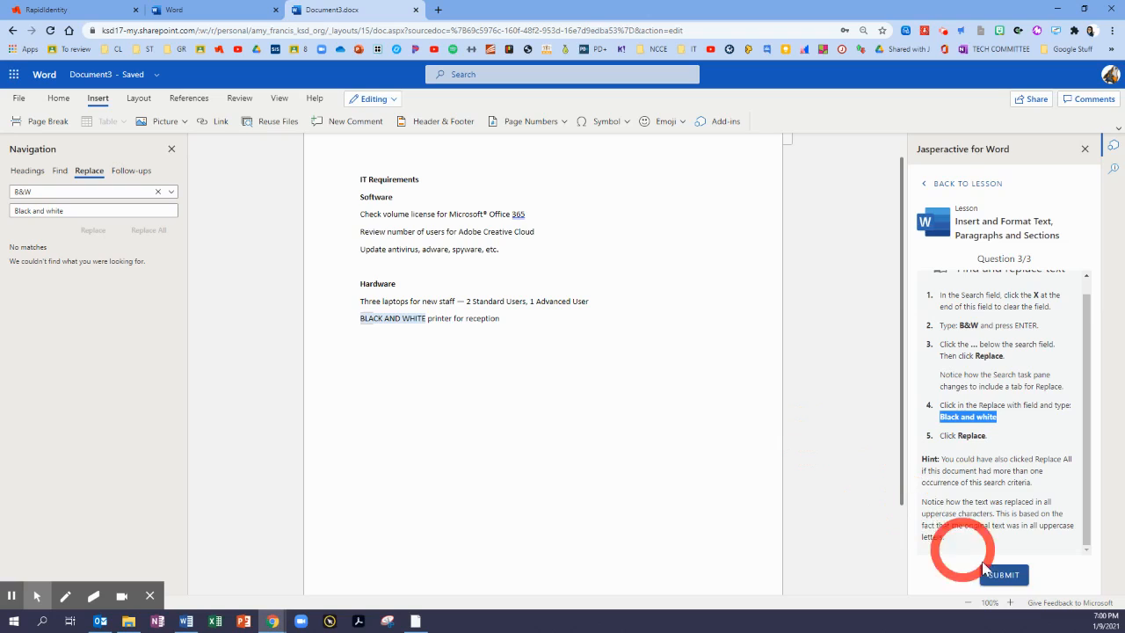
{"action": "left_click", "coordinate": [1013, 577]}
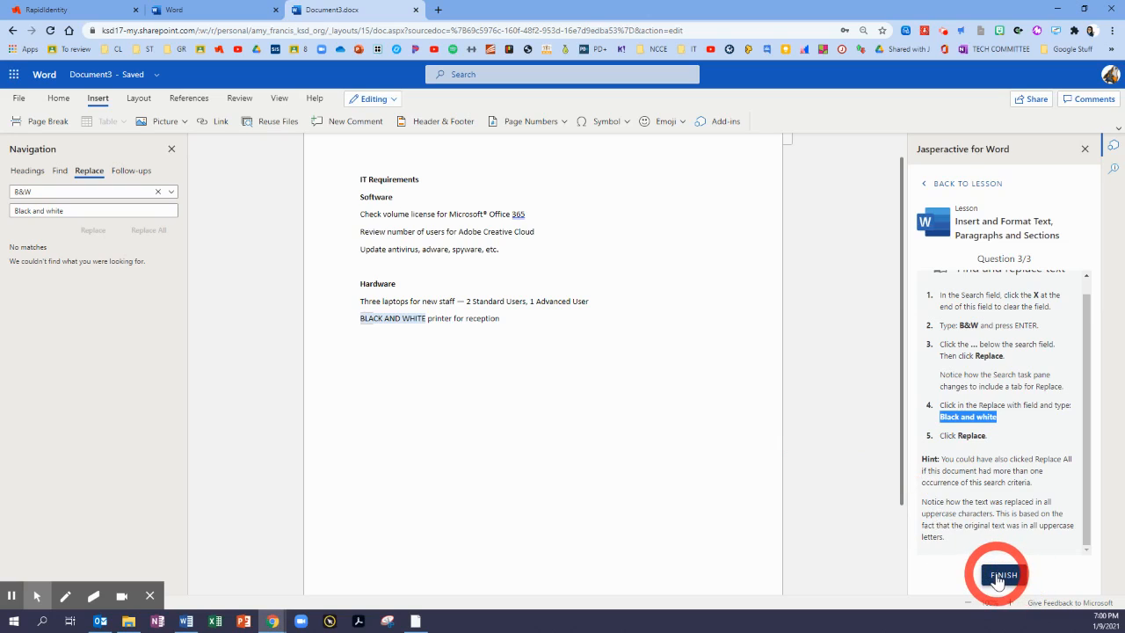
{"action": "left_click", "coordinate": [1007, 579]}
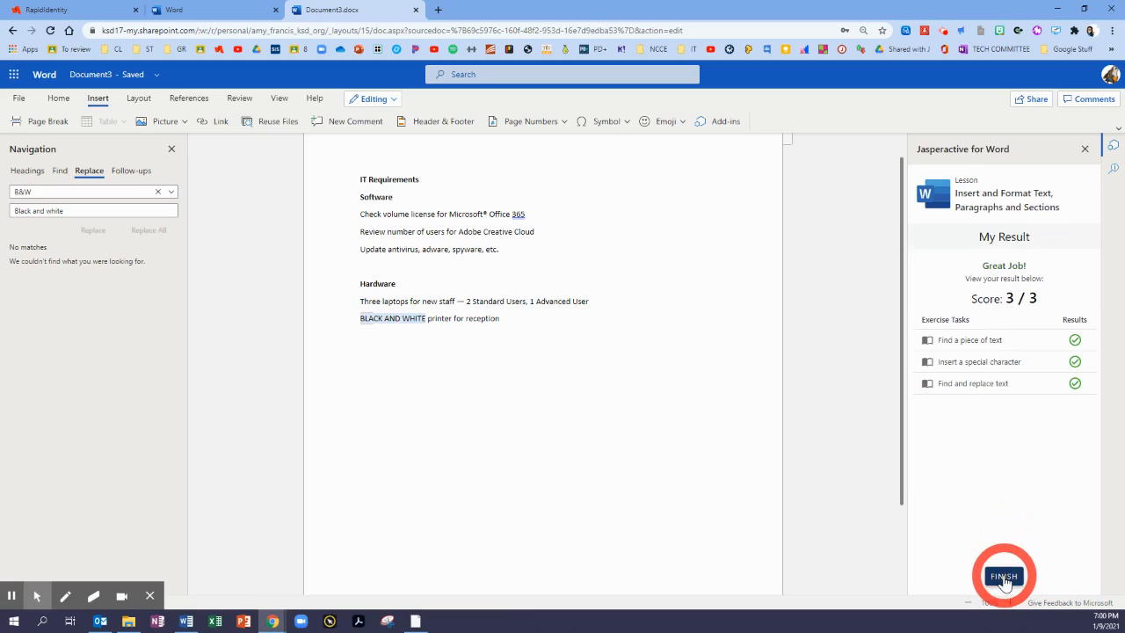
{"action": "left_click", "coordinate": [1004, 578]}
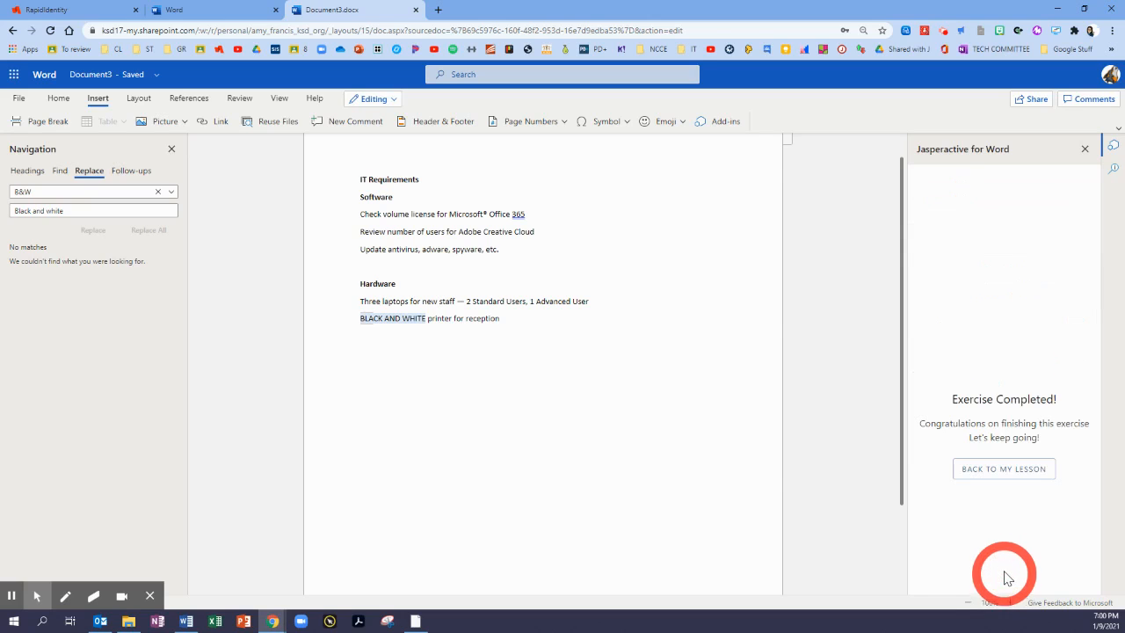
{"action": "left_click", "coordinate": [985, 474]}
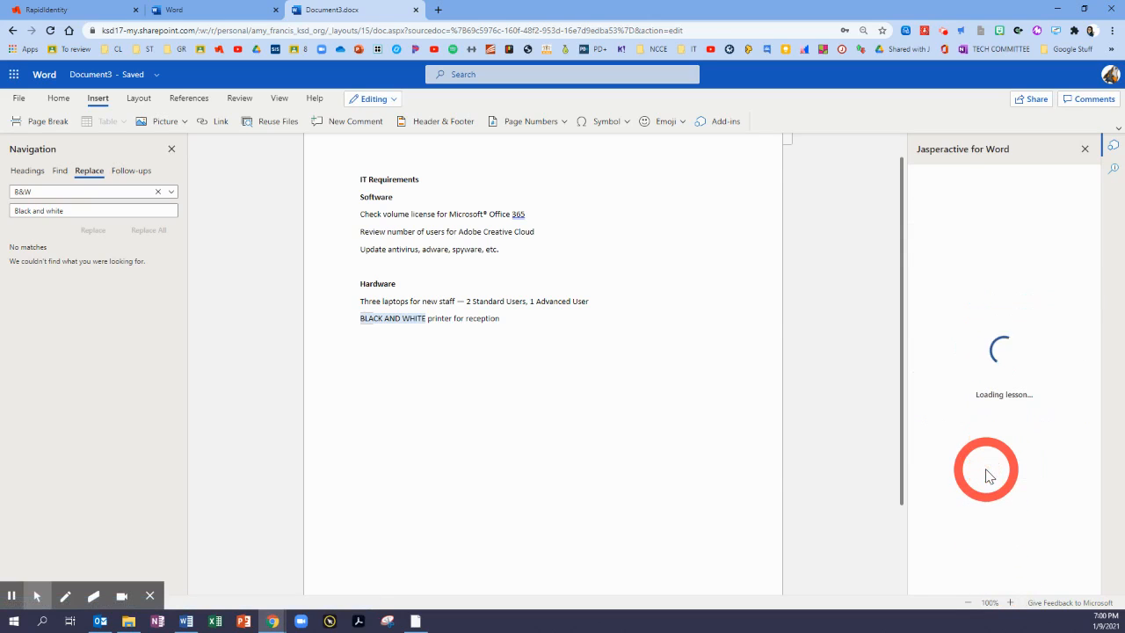